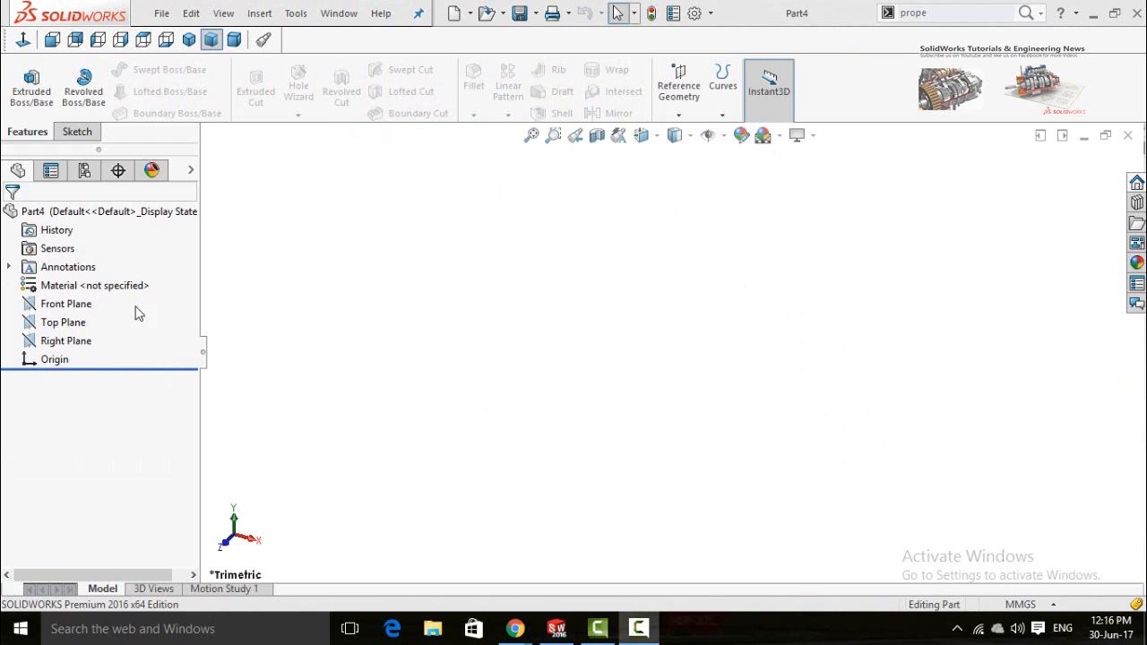
Sketch a vertical straight slot about 39 mm wide on the Front Plane, starting its centreline at the origin and extending it upward.
click(51, 307)
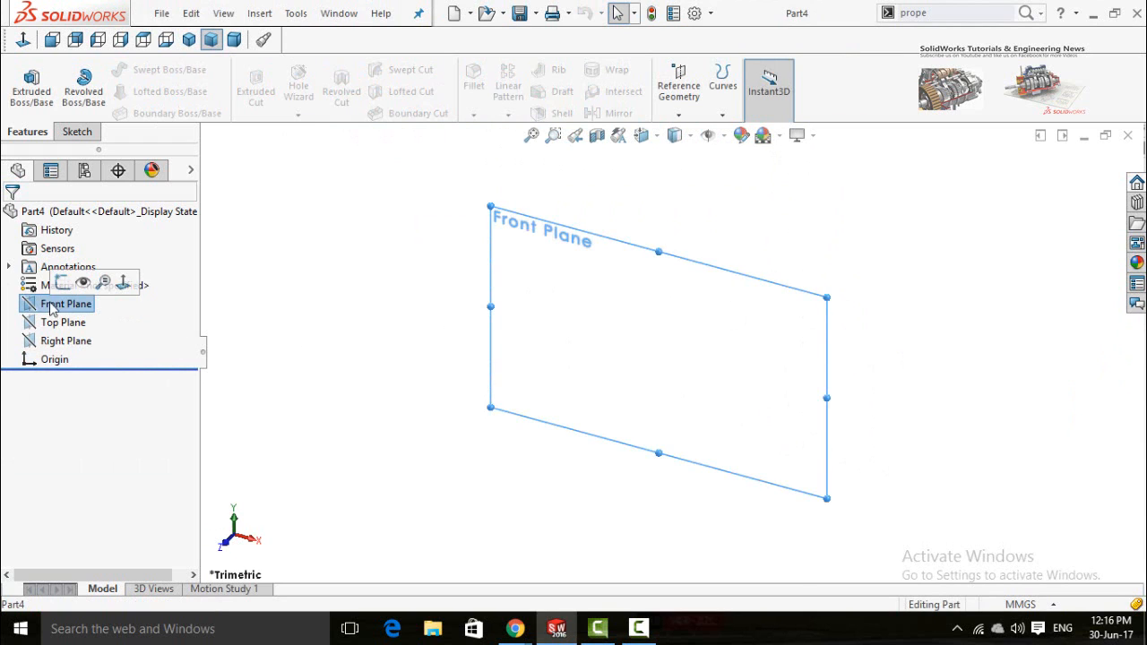
click(95, 281)
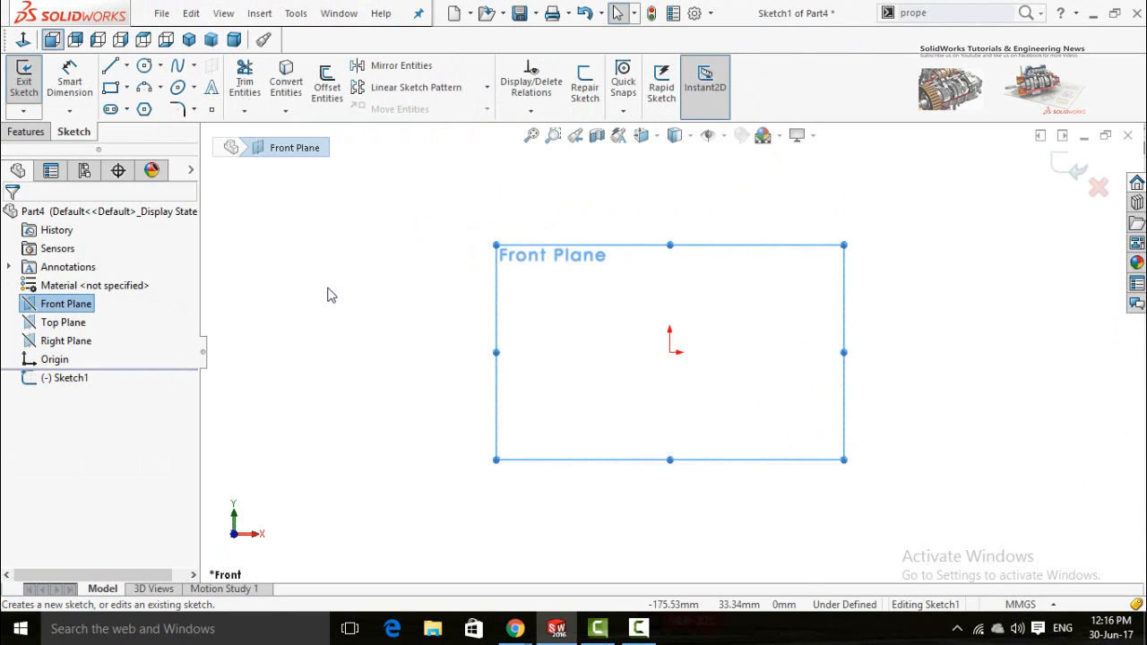
click(110, 110)
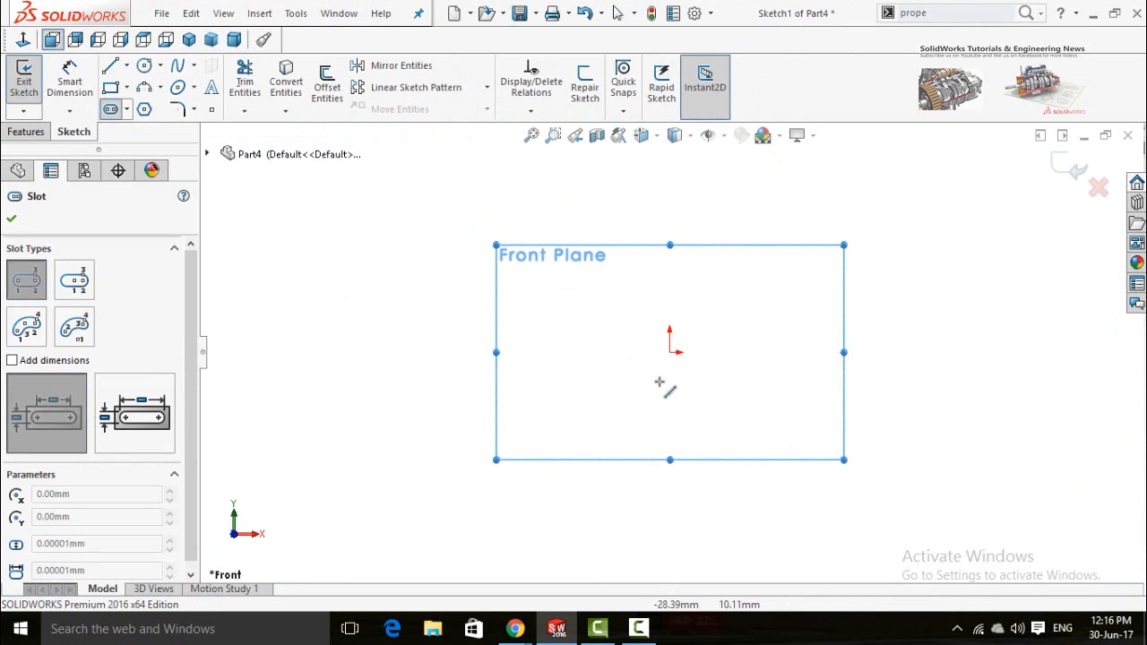
click(670, 353)
click(671, 251)
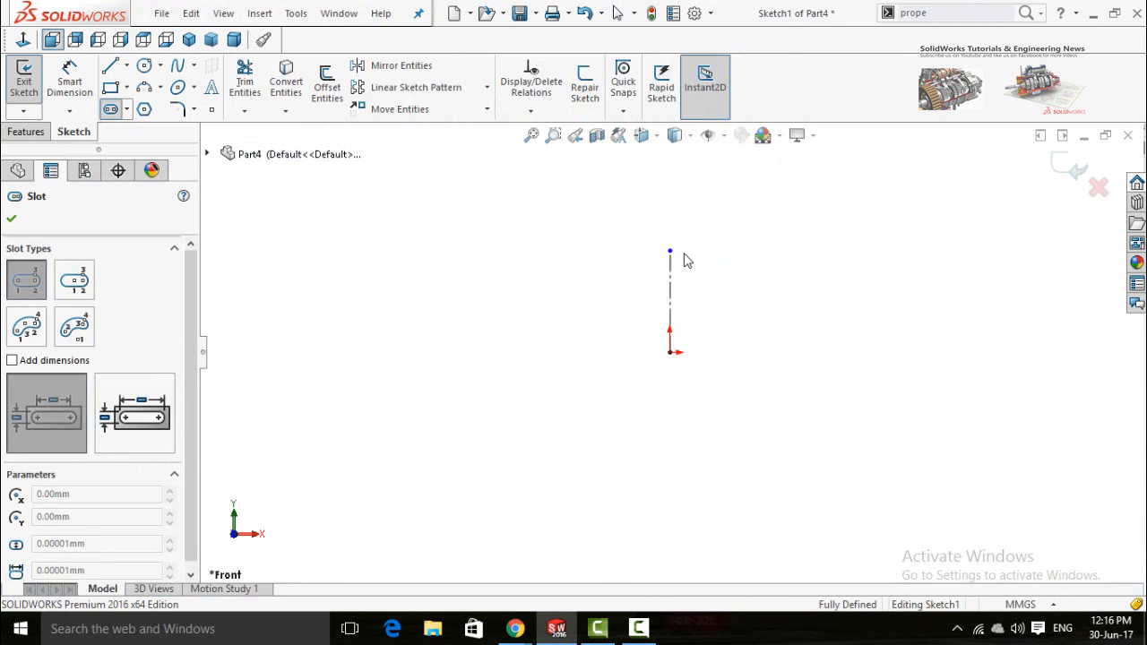
click(708, 258)
Dimension the slot's width between its two straight sides as 50 mm.
right_drag(804, 448, 800, 385)
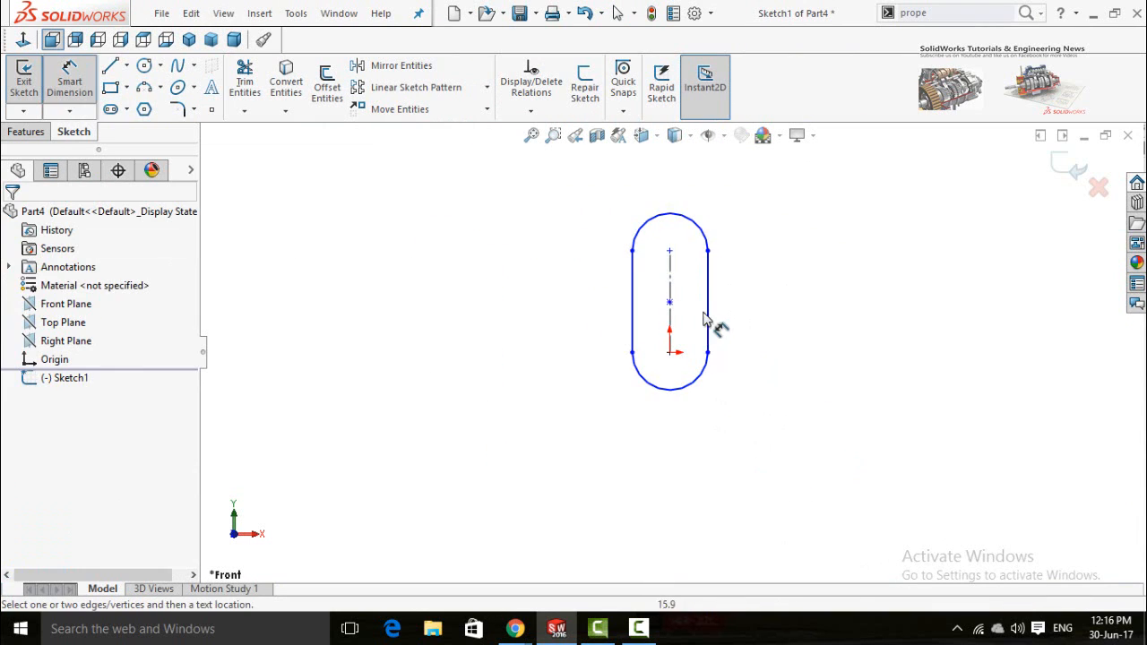
click(707, 314)
click(634, 342)
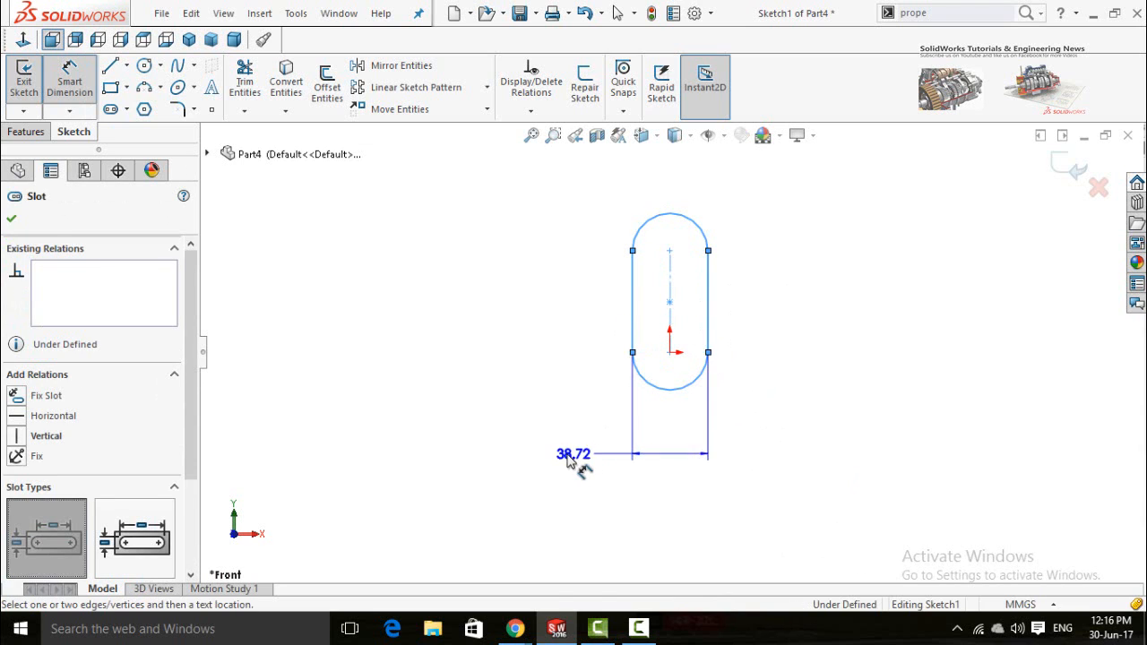
click(578, 464)
text(50)
key(Return)
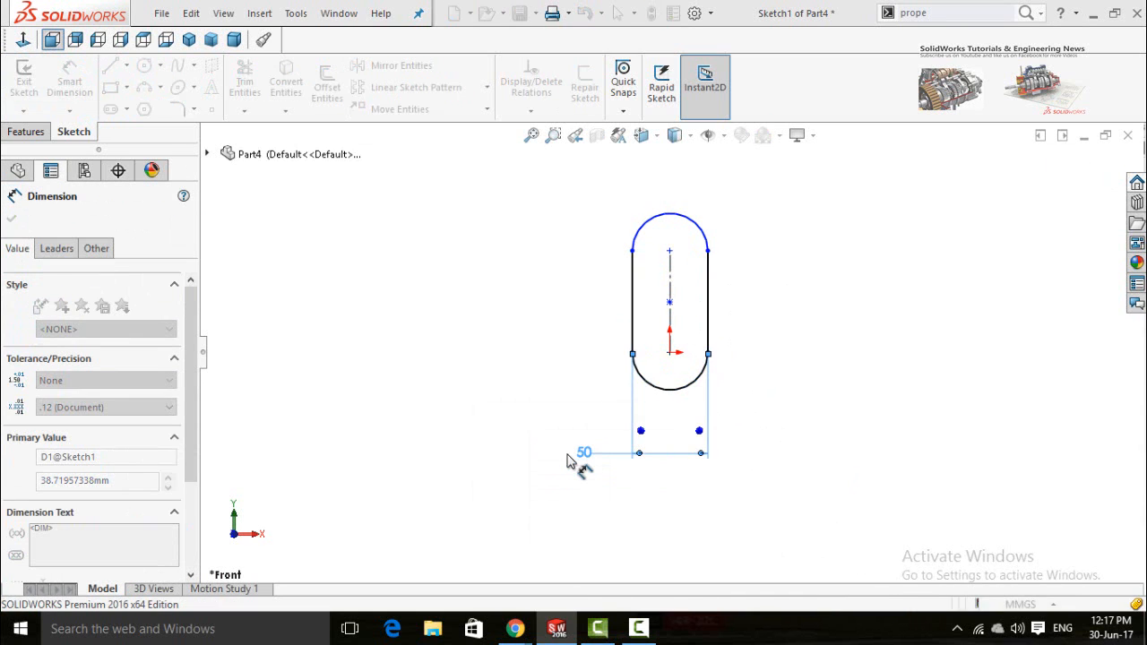
Dimension the slot's centreline length as 60 mm and close the sketch.
click(671, 309)
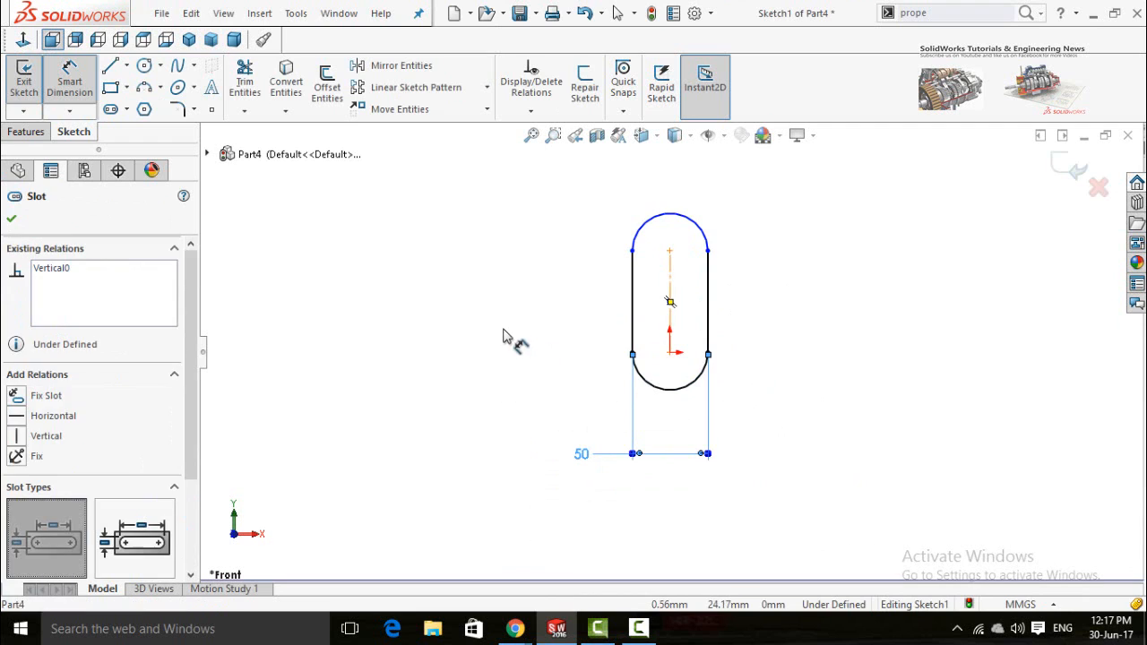
click(523, 320)
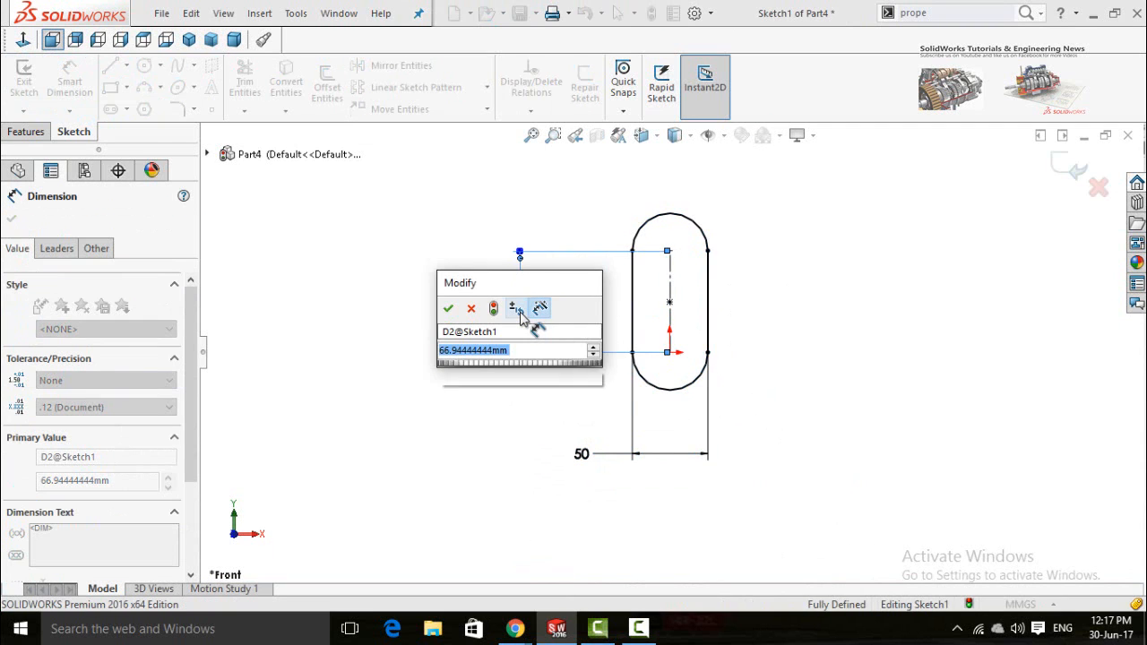
key(Return)
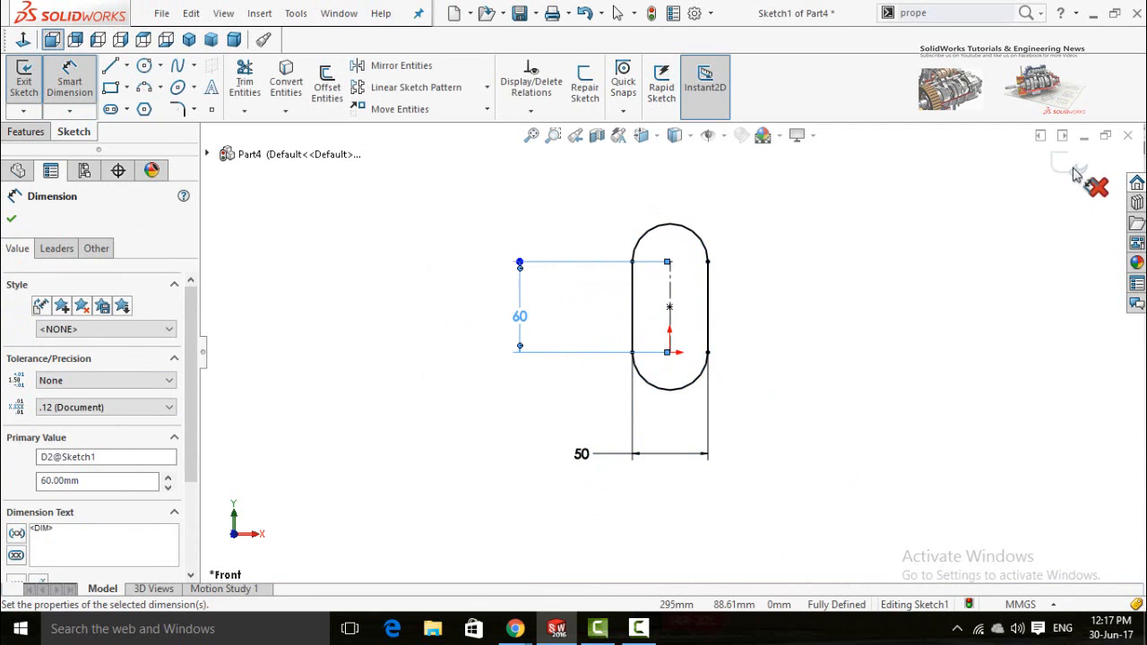
click(1065, 173)
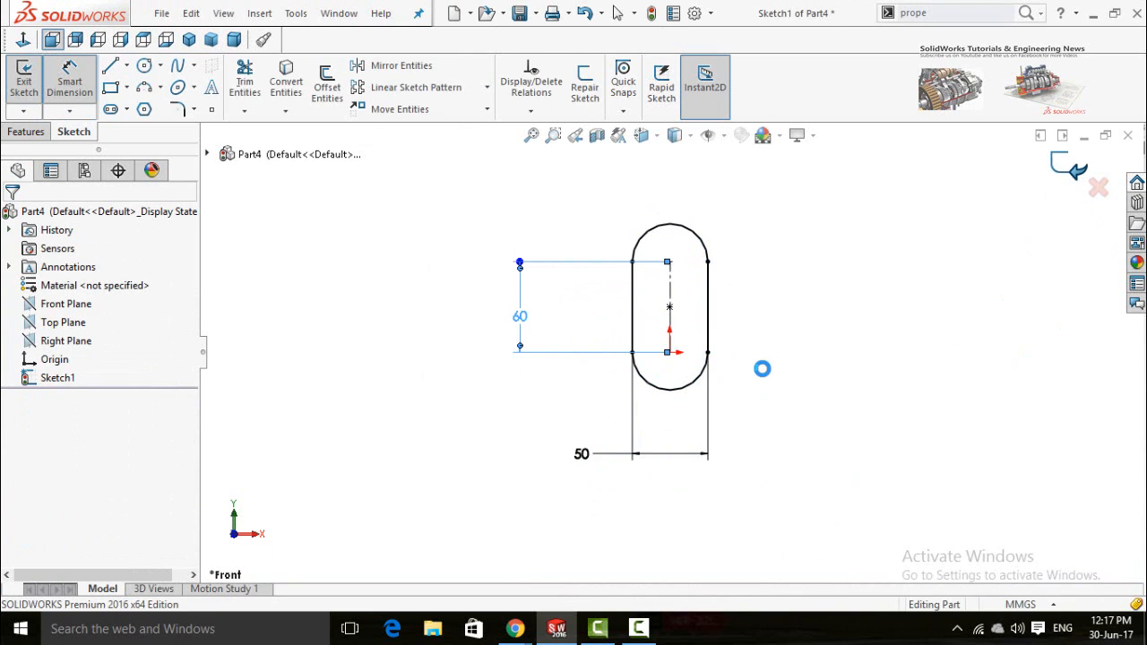
click(778, 392)
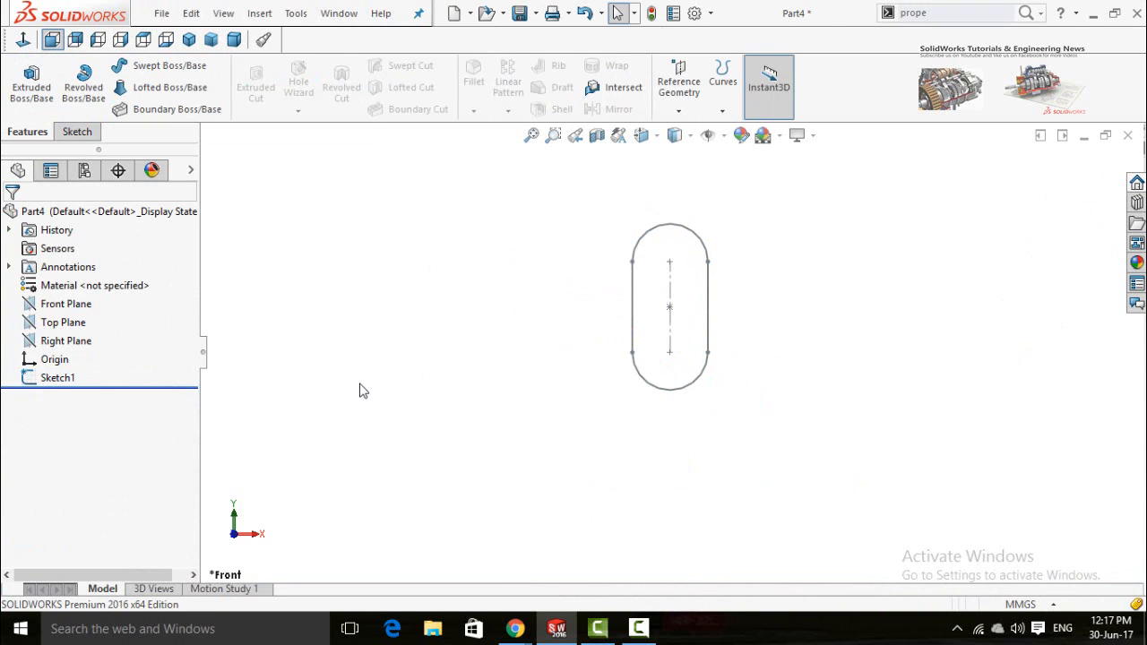
On the Top Plane, sketch a circle about 21 mm in diameter, centred about 31.5 mm from the origin along positive X.
click(63, 324)
click(90, 300)
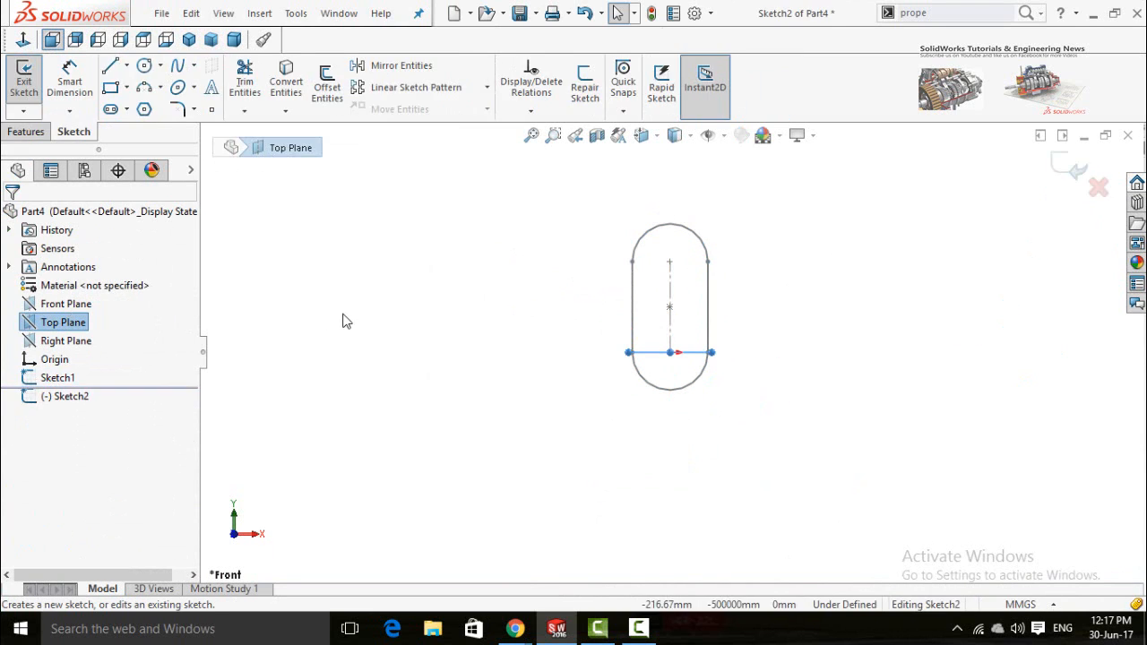
click(23, 39)
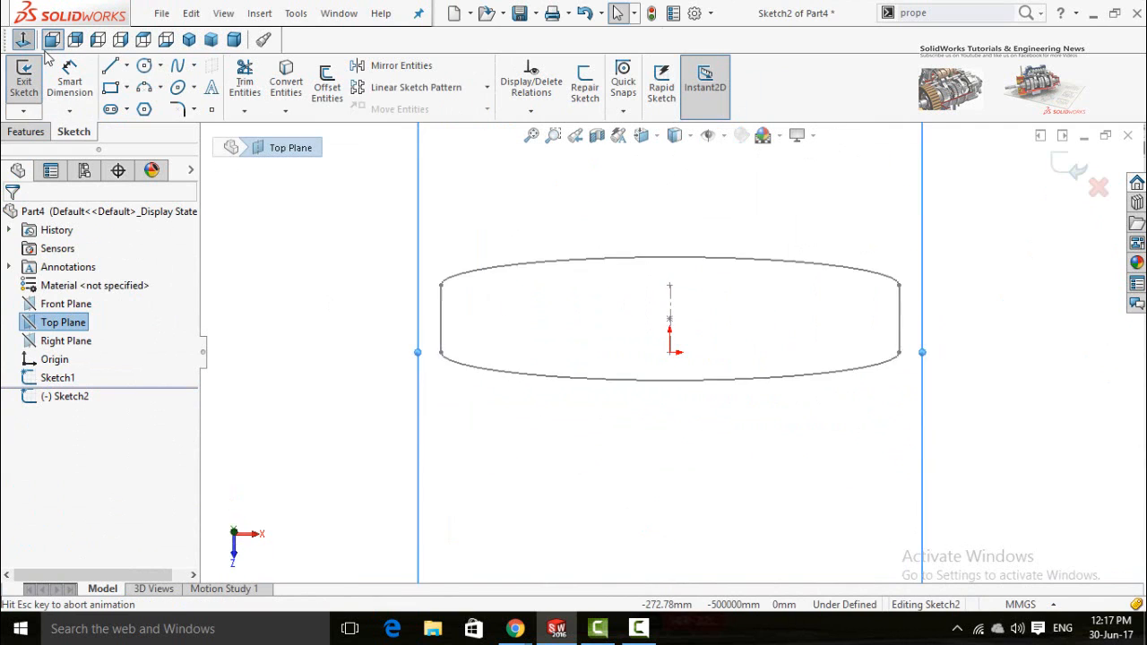
click(143, 66)
scroll(699, 335, up, 3)
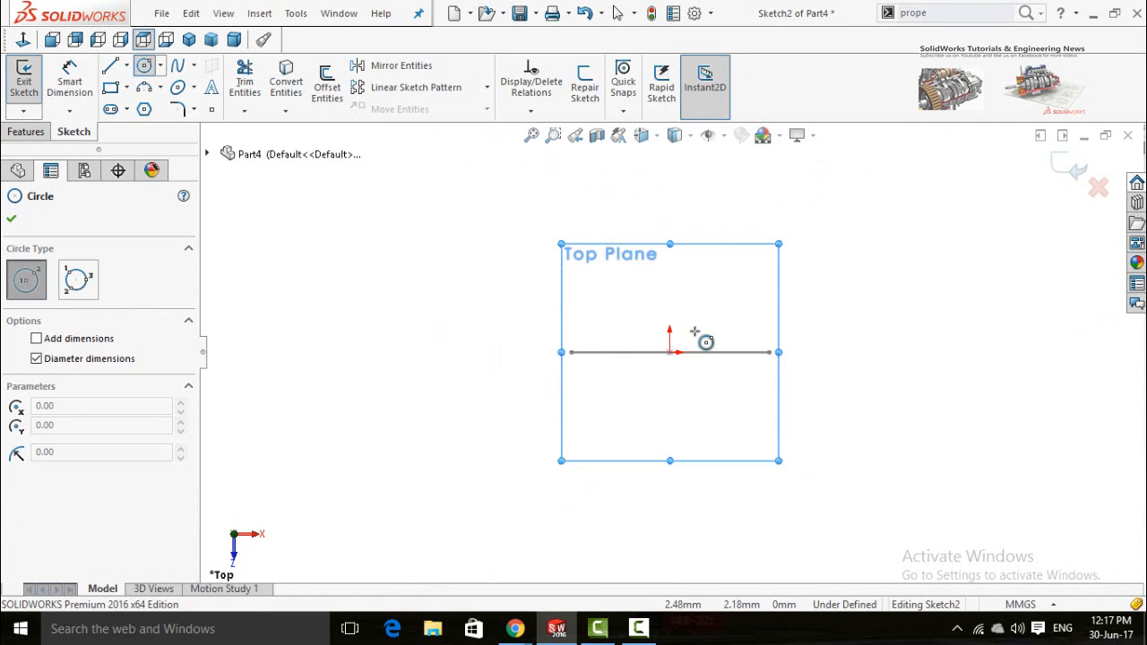
click(795, 352)
click(822, 387)
key(Escape)
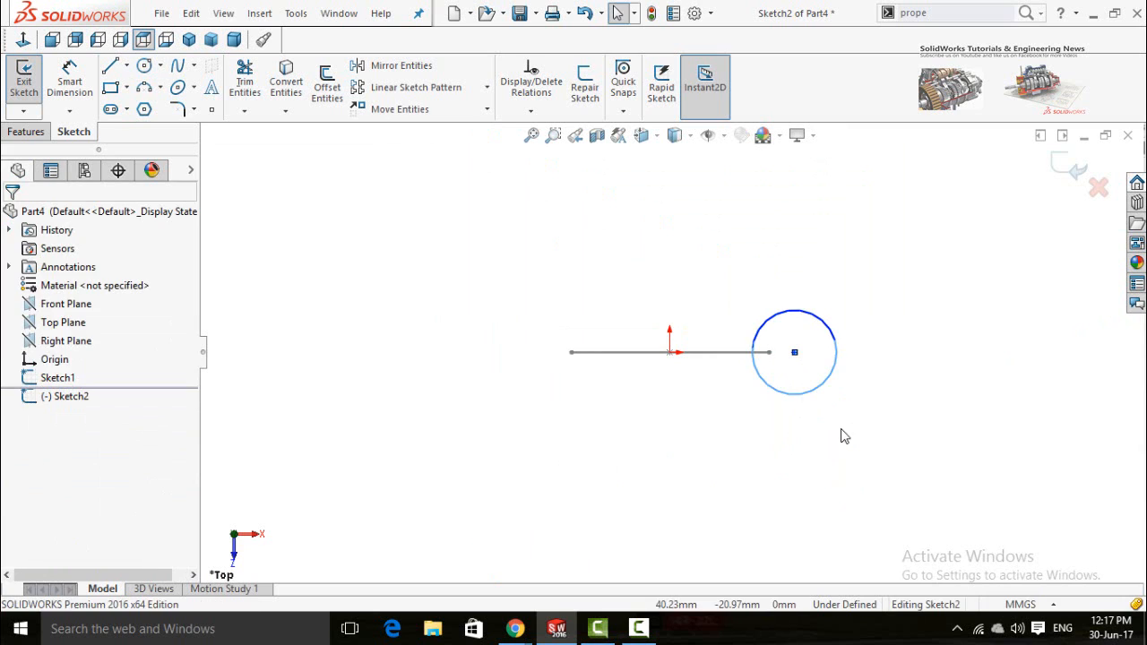
Dimension the circle's diameter as 20 mm.
right_drag(870, 359, 825, 383)
click(832, 388)
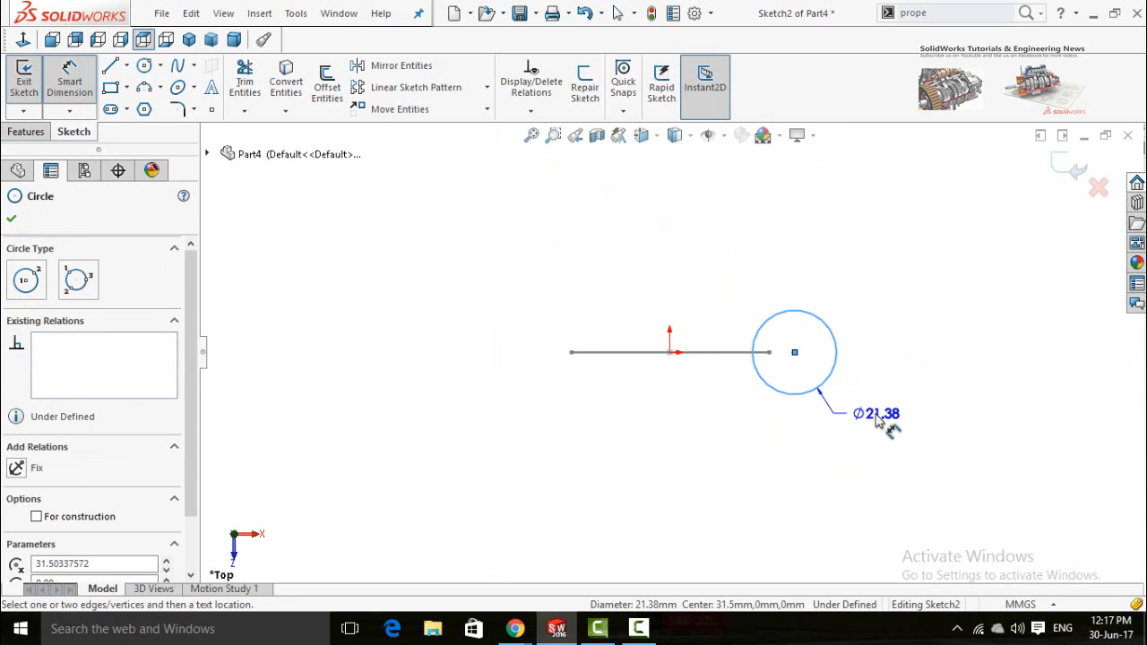
click(889, 423)
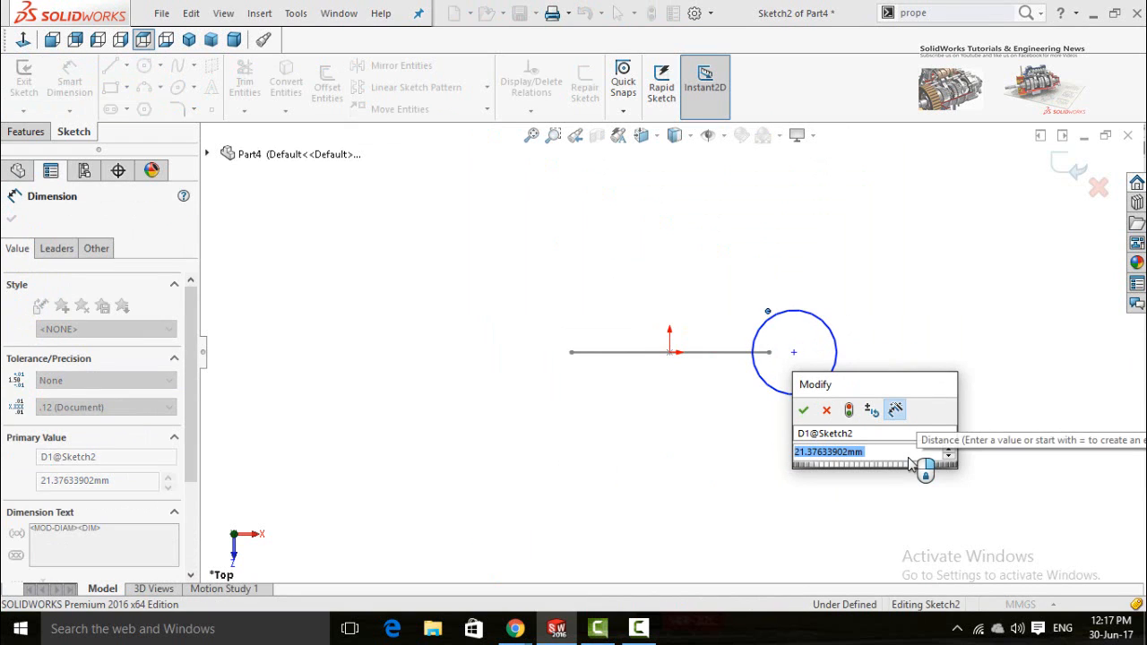
text(20)
key(Return)
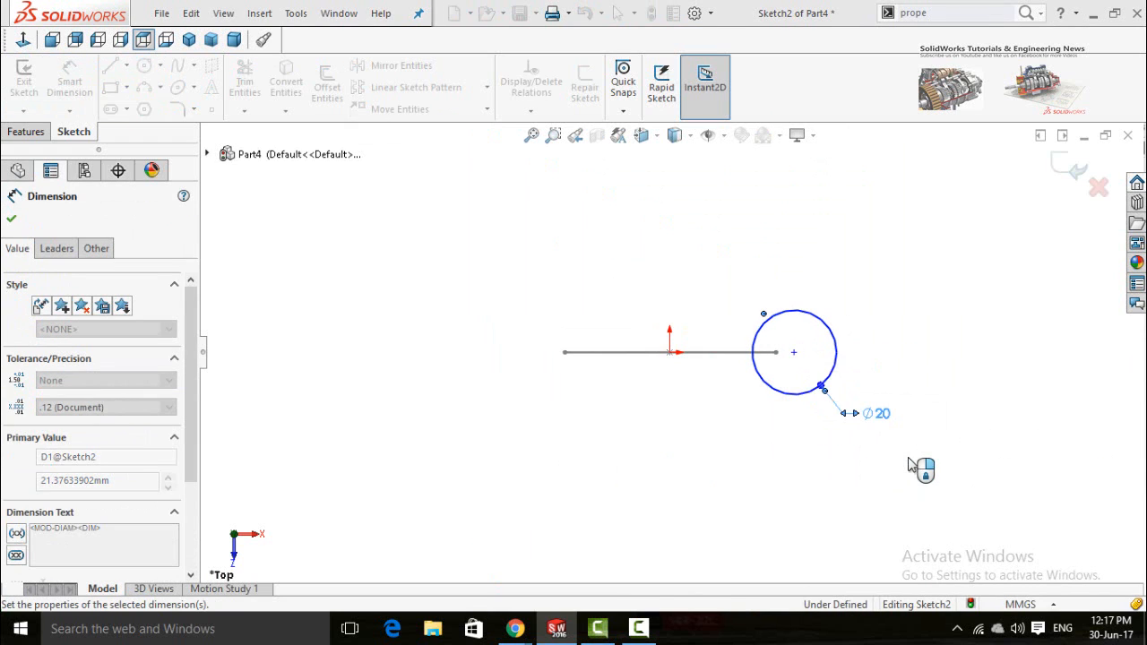
scroll(745, 271, up, 1)
middle_drag(744, 272, 744, 359)
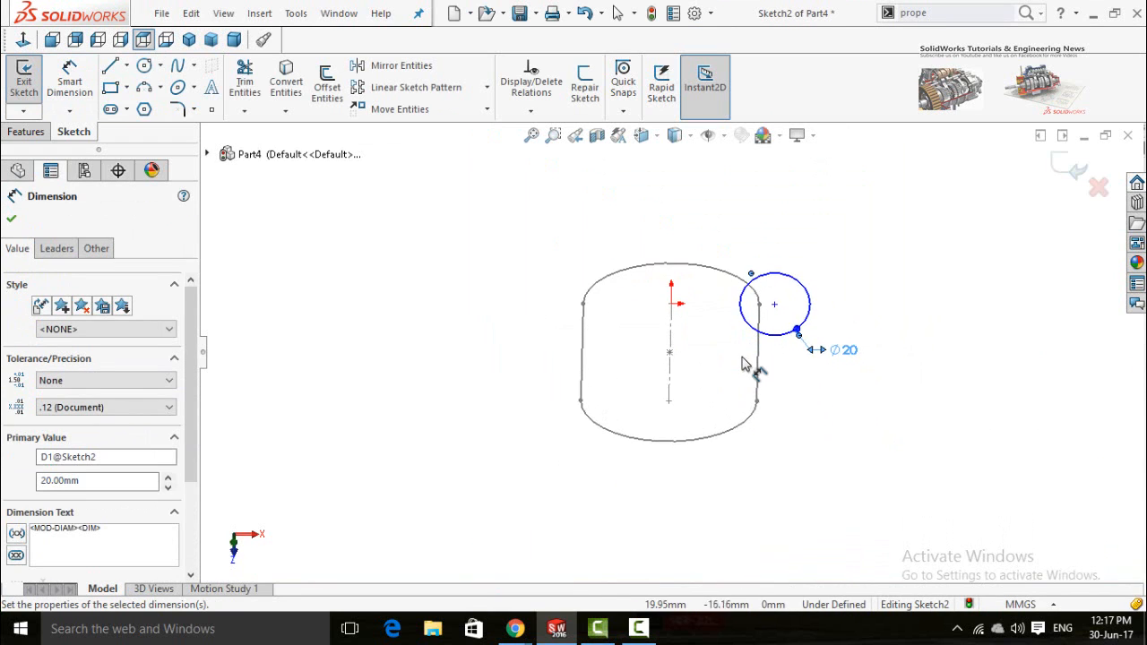
click(807, 354)
key(Escape)
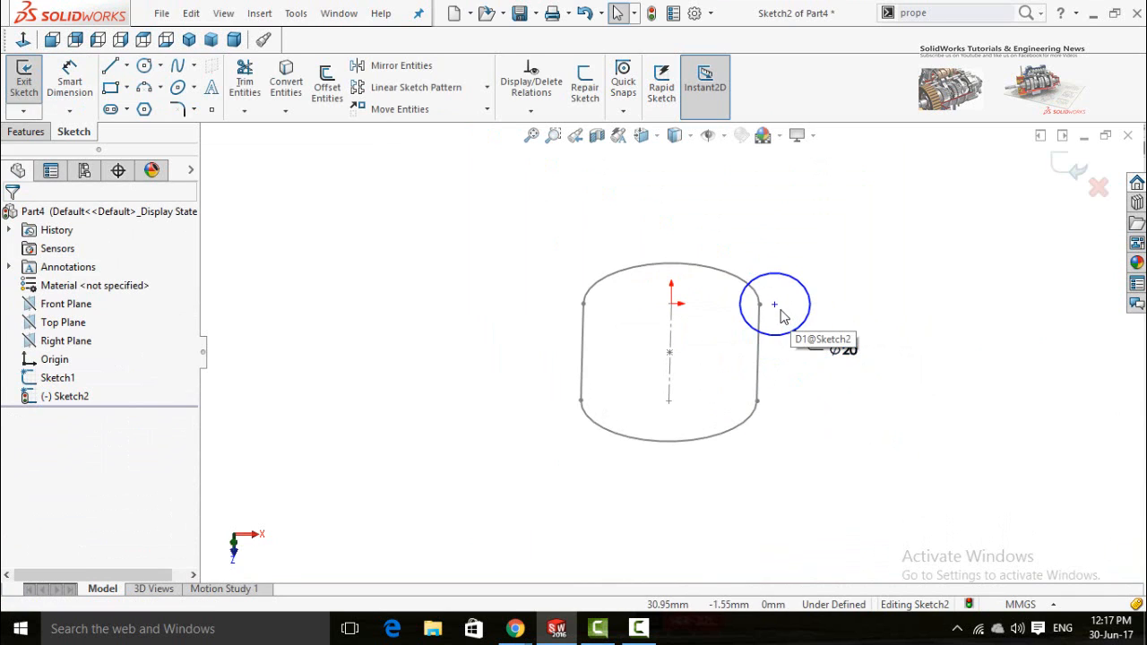
Add a Pierce relation between the circle's centre and the slot's adjacent straight side, and close the sketch.
click(776, 307)
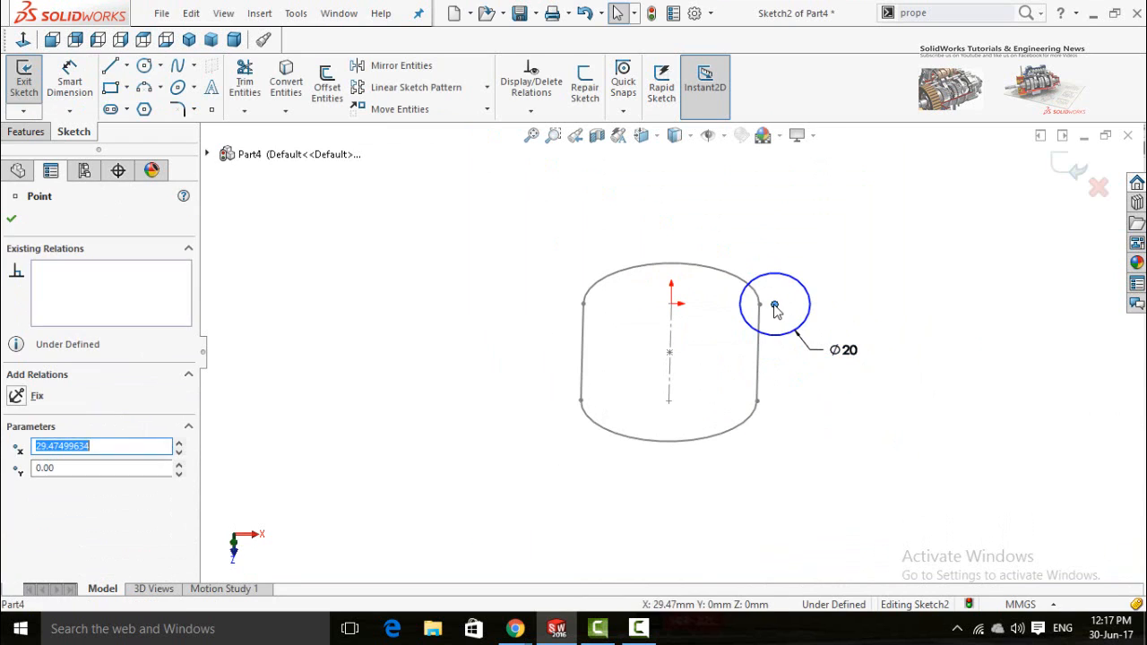
ctrl+click(760, 359)
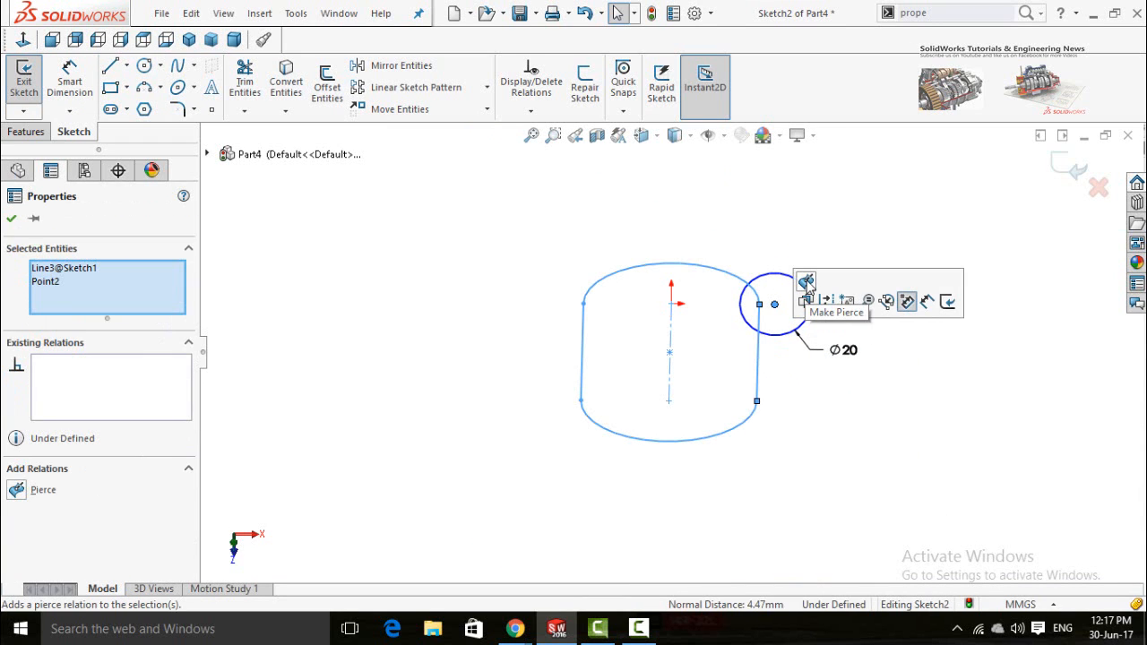
click(806, 283)
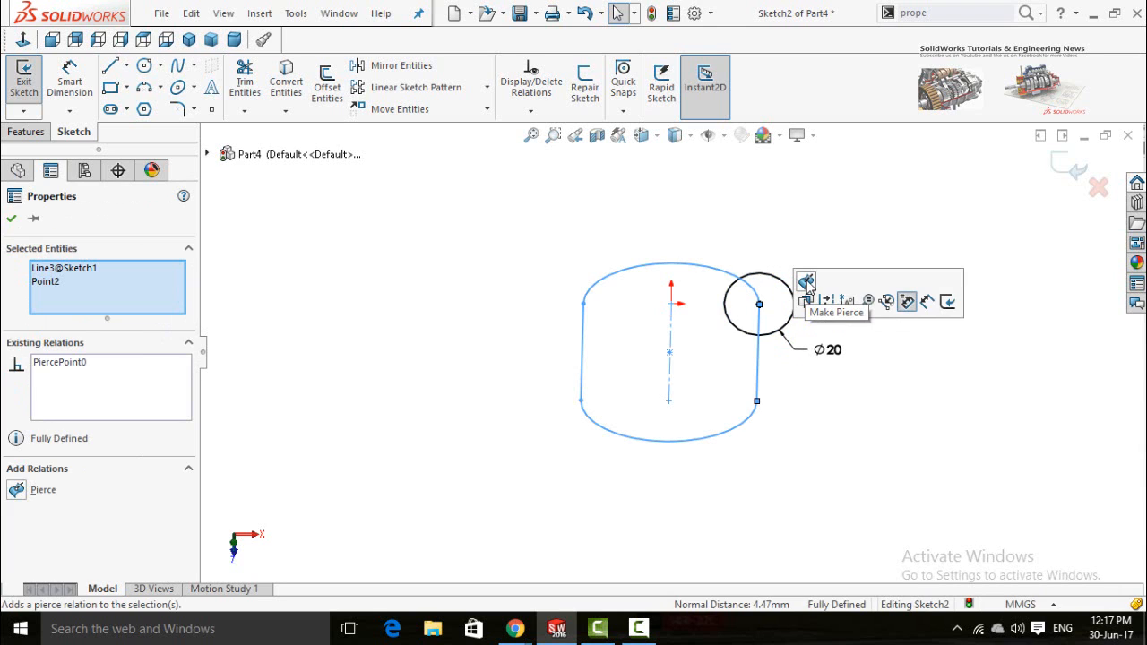
click(816, 475)
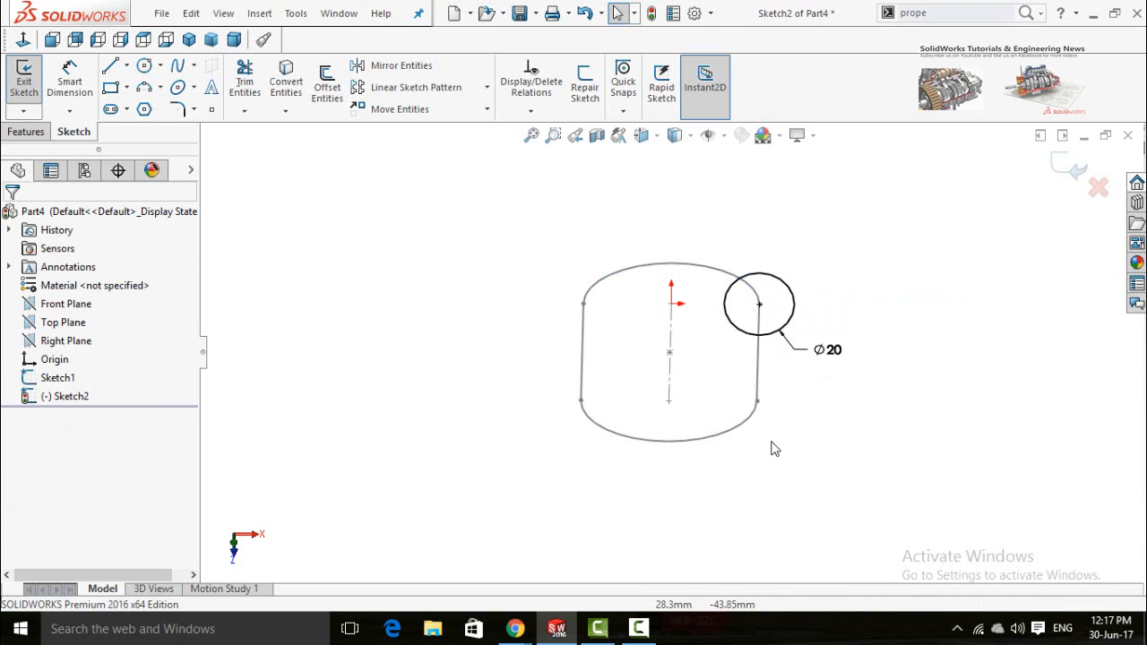
click(1072, 167)
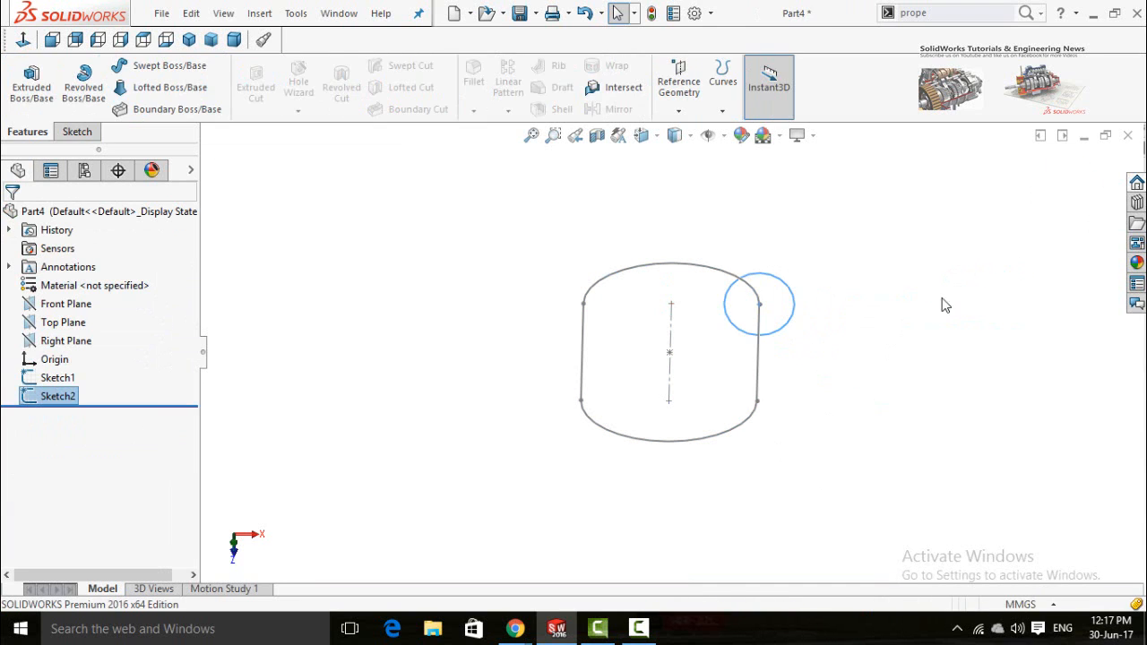
click(884, 325)
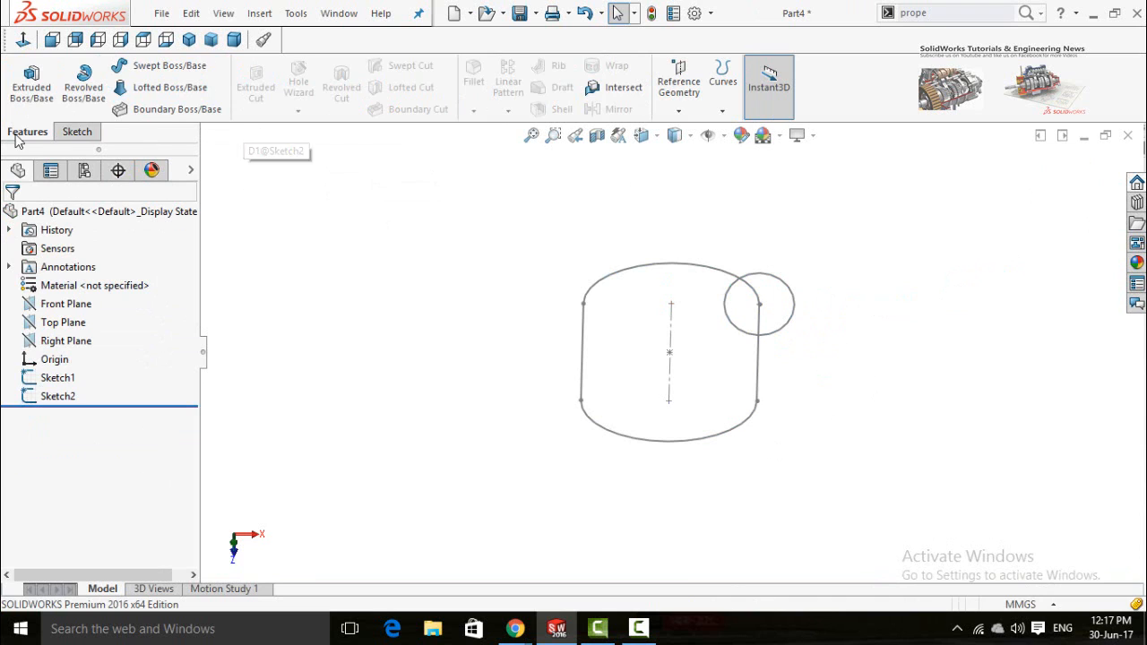
Create a swept boss using the 20 mm circle as the profile and the slot sketch as the path.
click(155, 71)
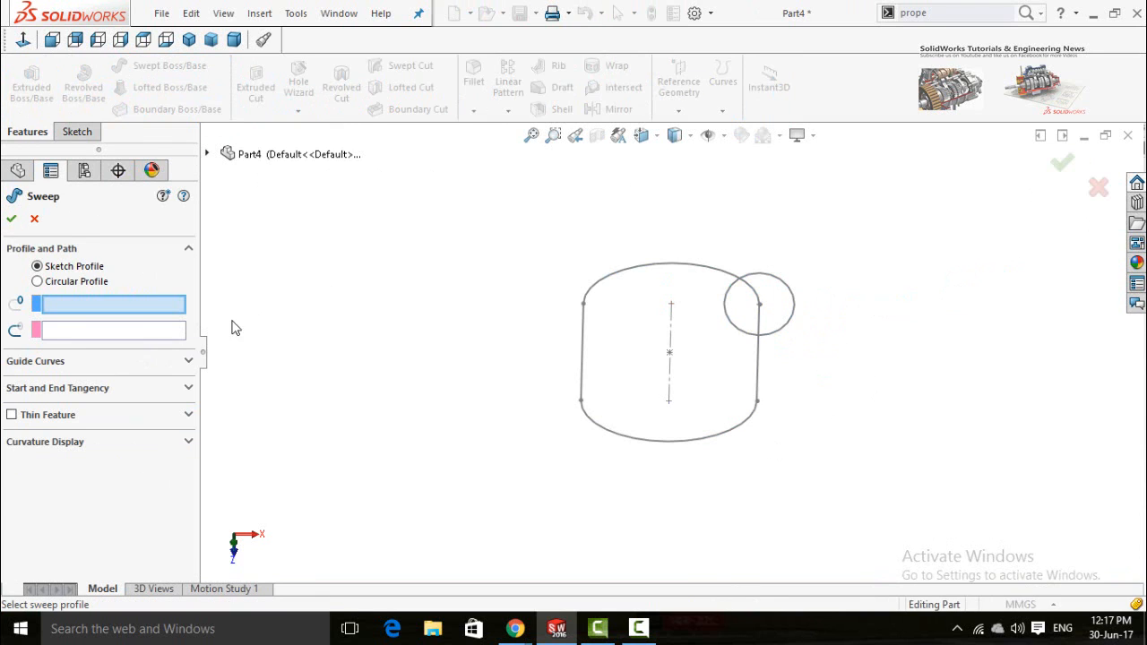
click(792, 301)
click(583, 358)
right_click(113, 334)
click(170, 341)
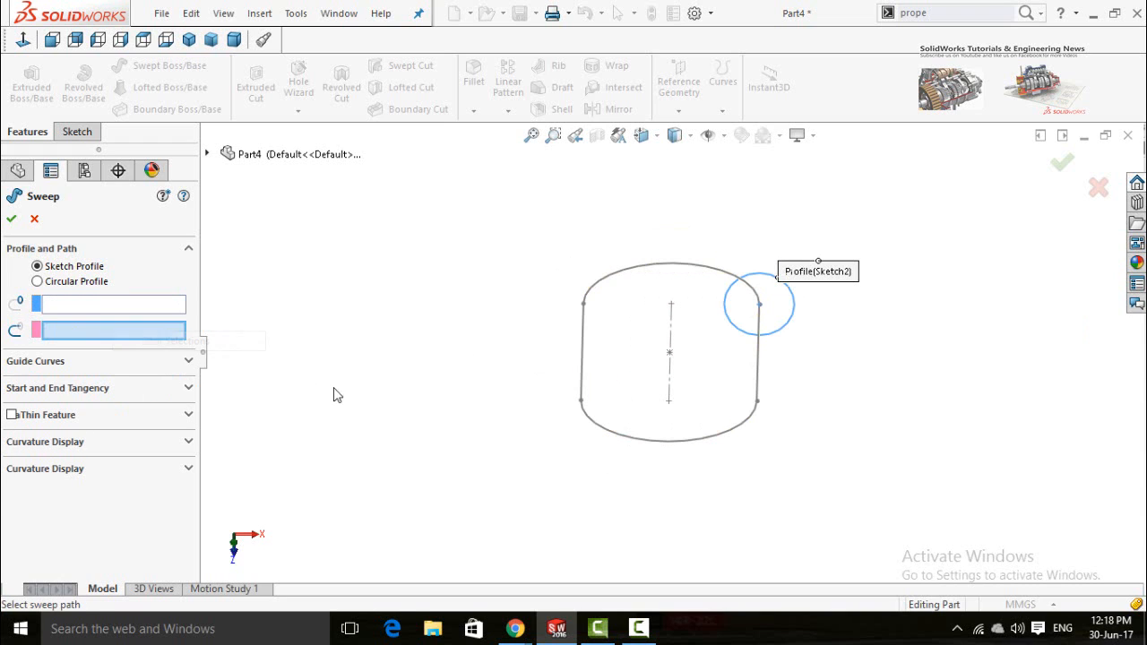
click(583, 367)
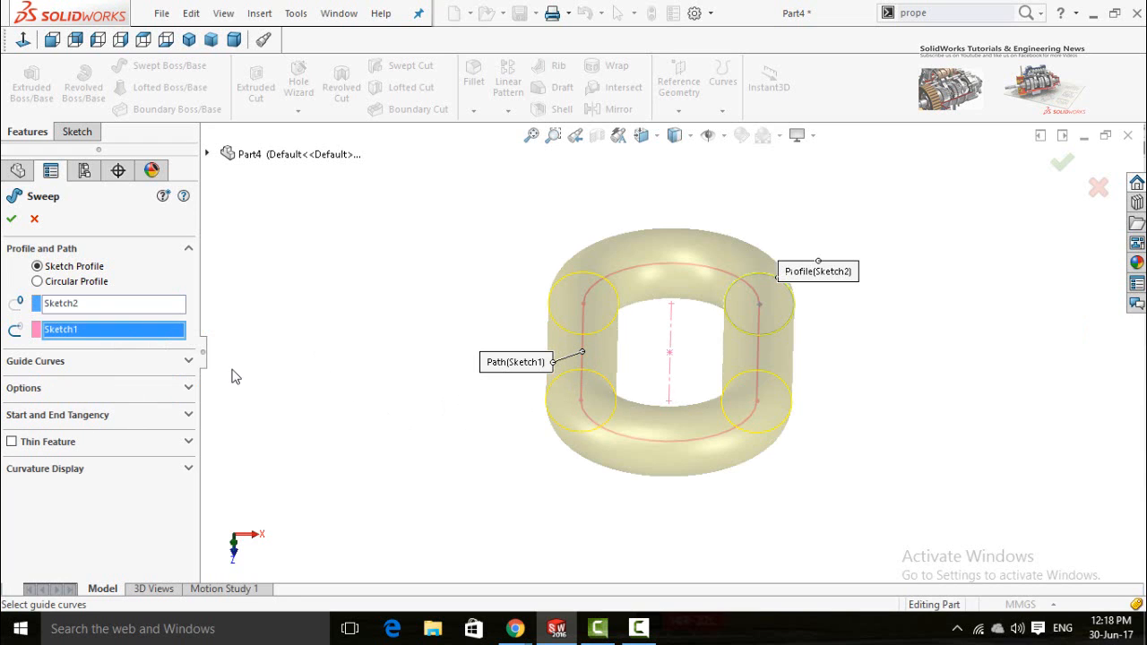
click(12, 220)
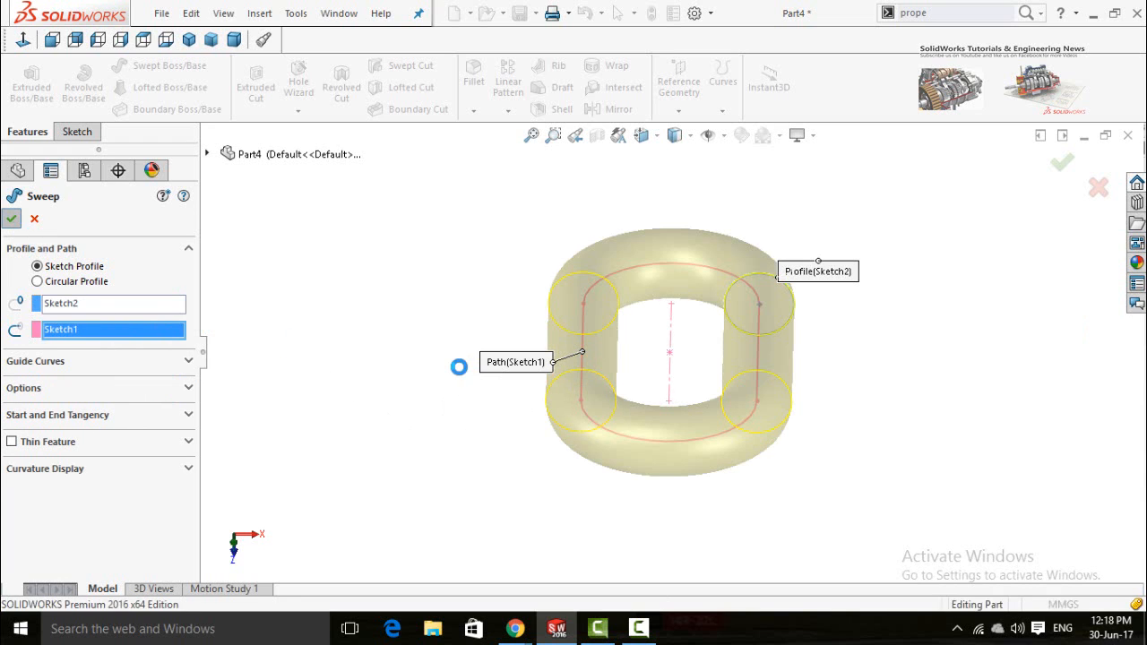
Twist the swept link body by 90 degrees with a Flex feature in Twisting mode.
middle_drag(433, 365, 502, 468)
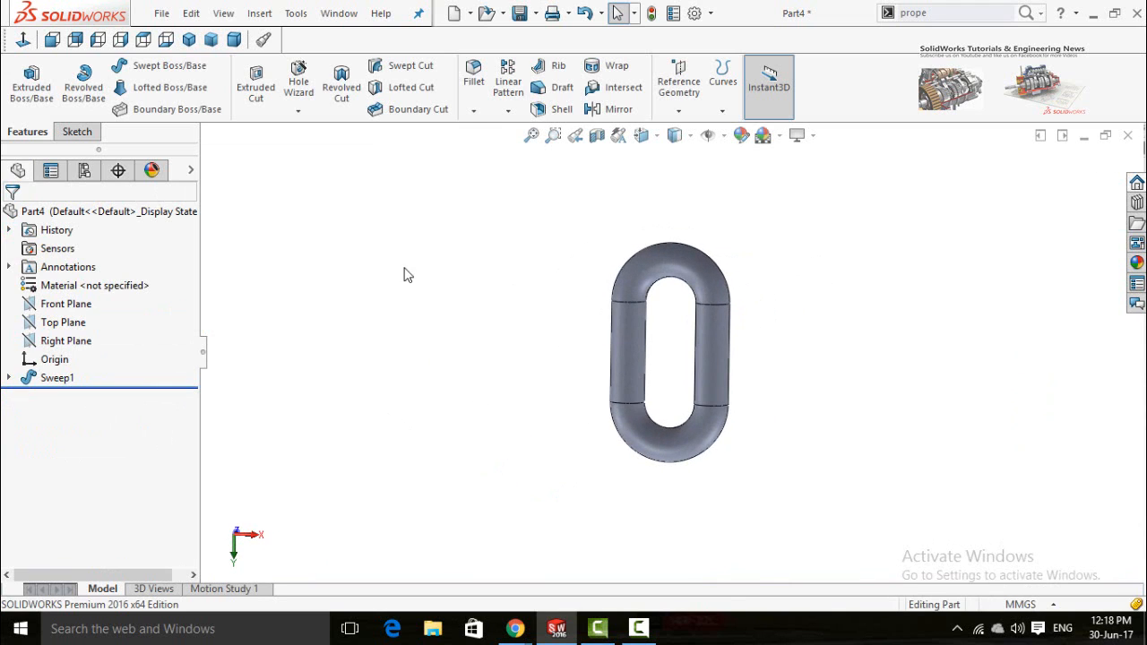
click(259, 14)
mouse_move(304, 93)
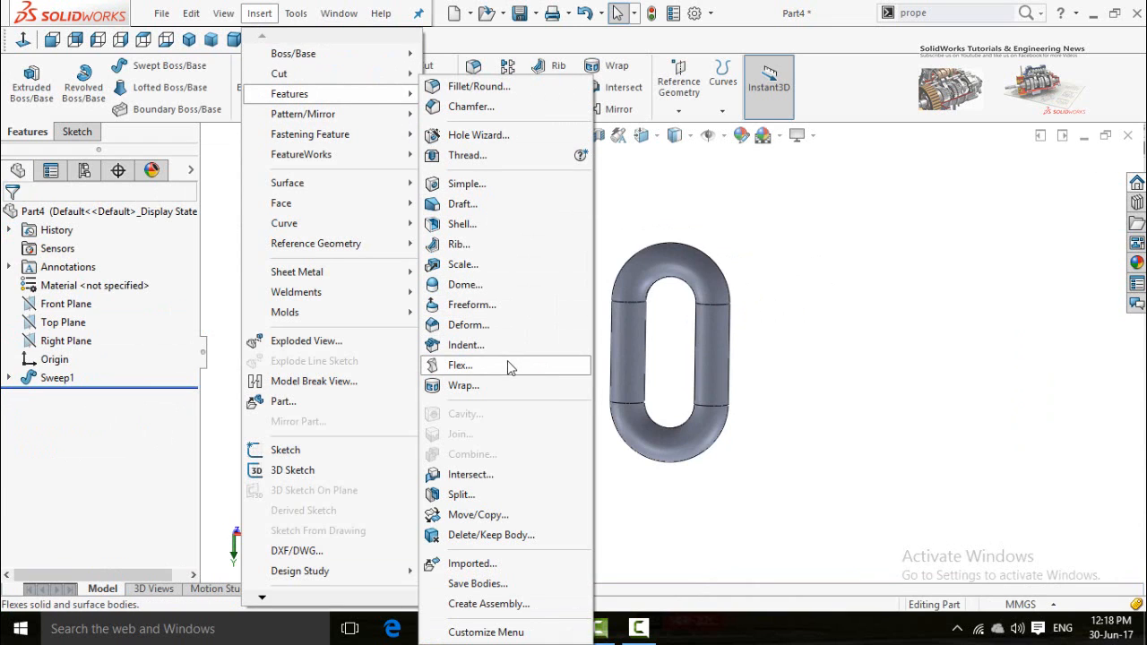
click(475, 372)
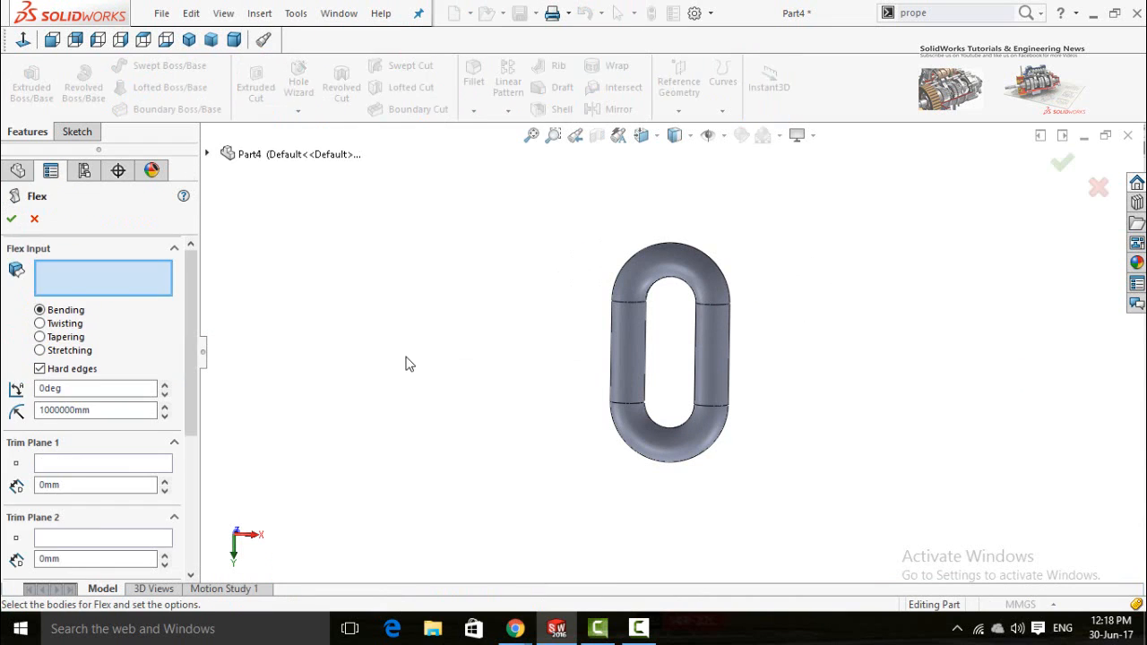
click(40, 325)
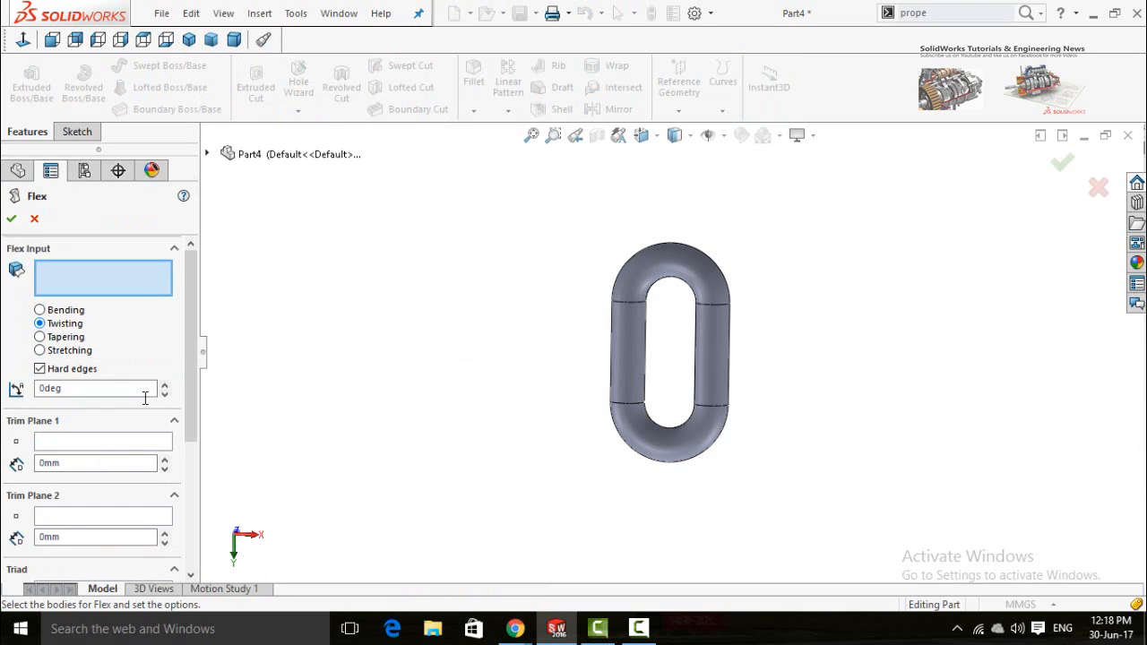
click(625, 351)
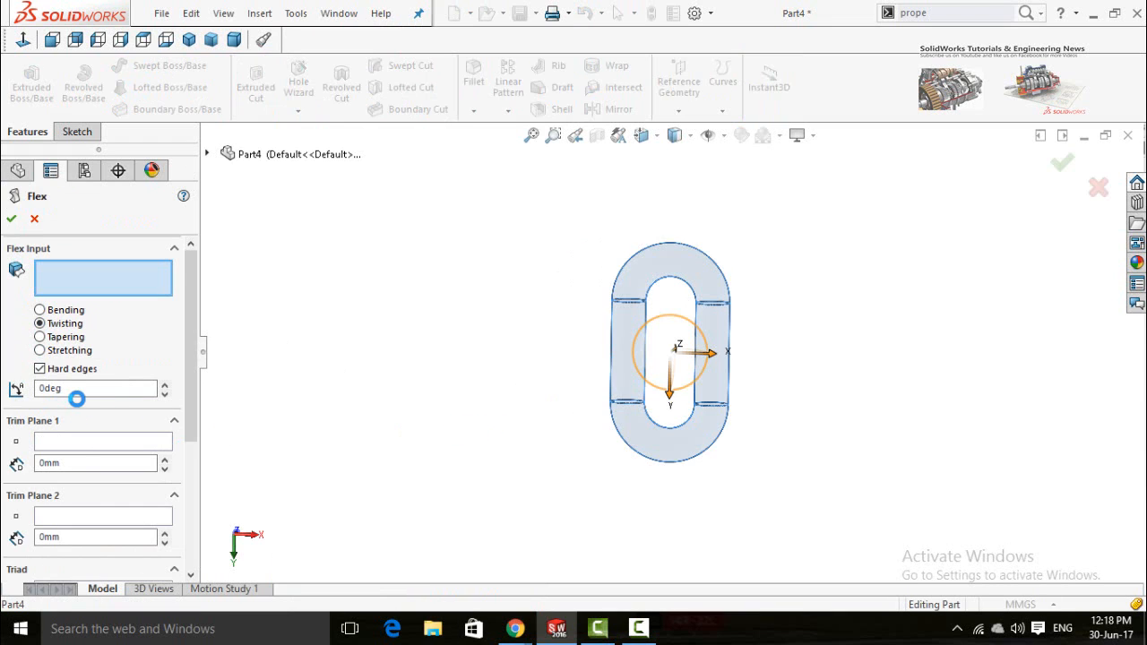
click(87, 390)
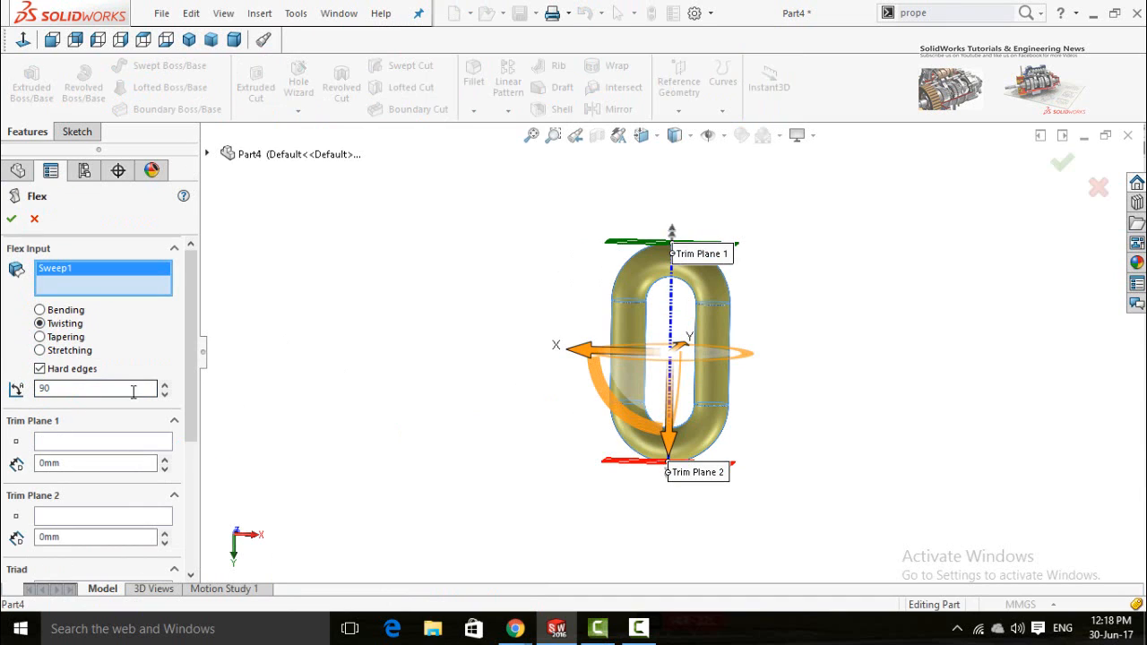
key(Return)
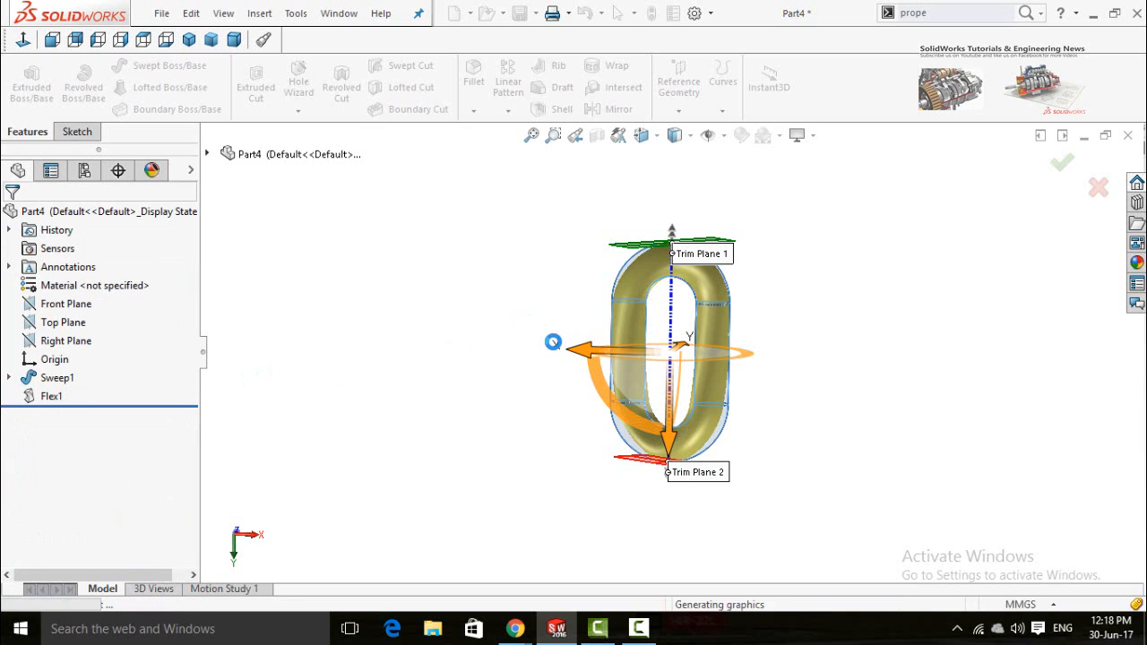
middle_drag(567, 317, 681, 256)
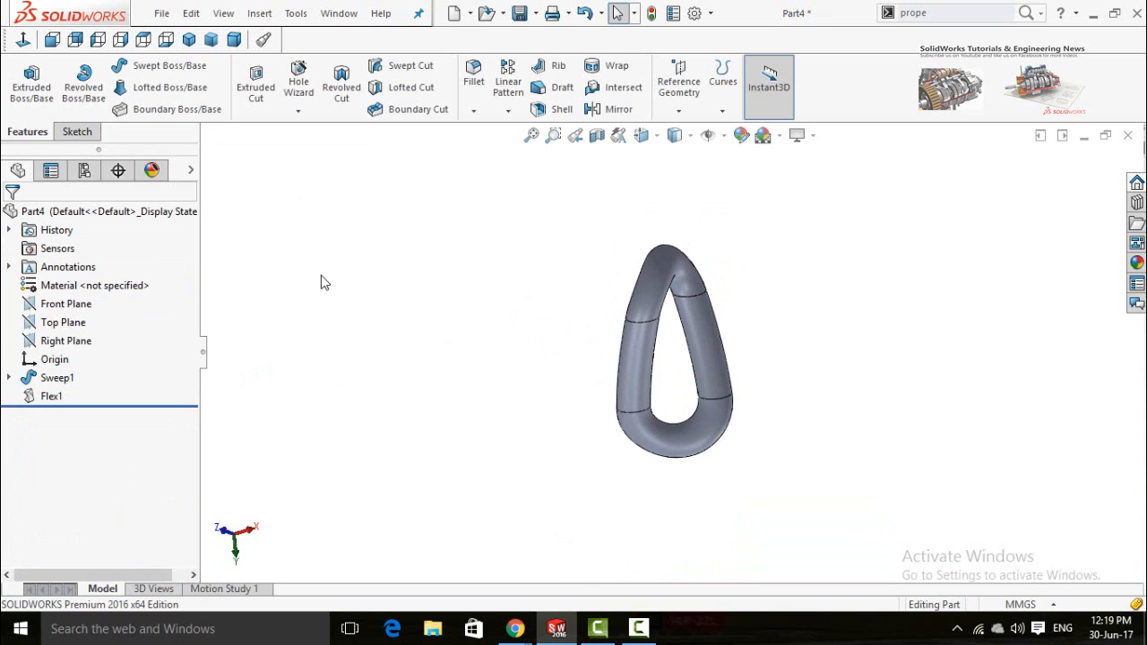
On the Front Plane, sketch a six-point wavy spline about 3490 mm long, starting inside the link's upper opening and running toward positive X.
click(68, 307)
click(82, 285)
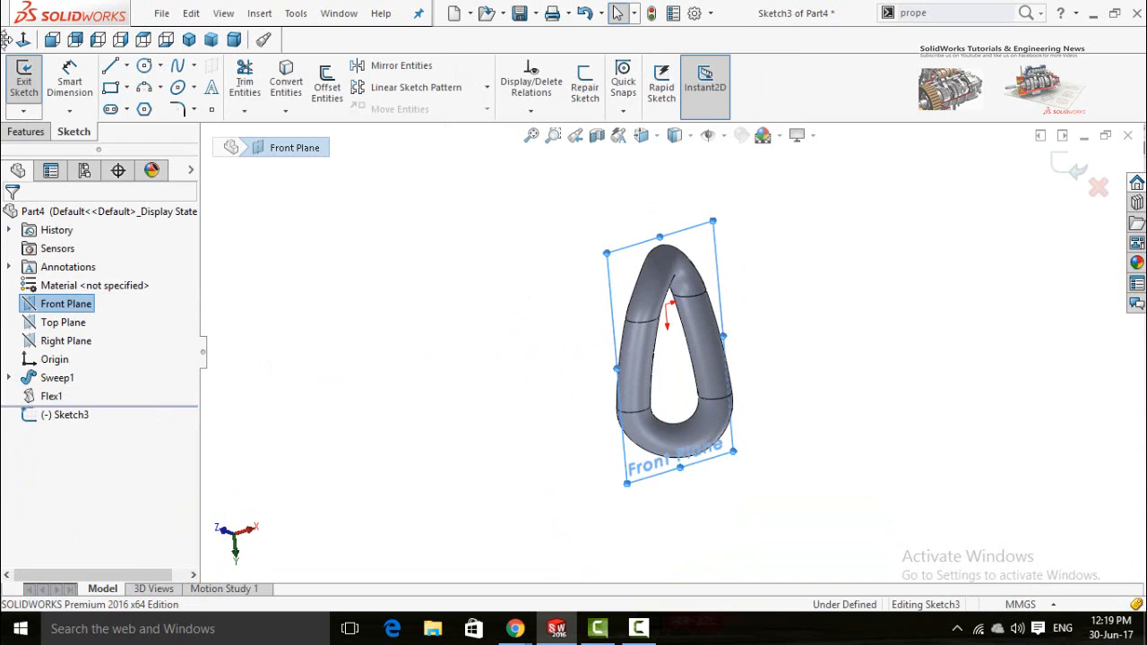
click(24, 40)
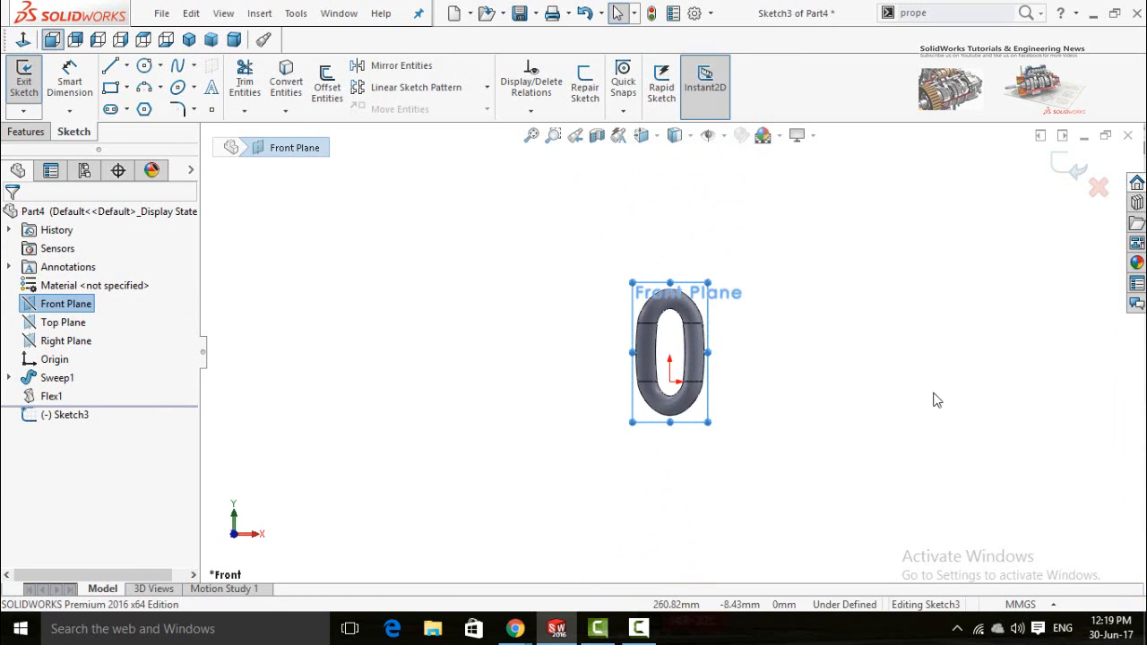
click(877, 351)
click(178, 68)
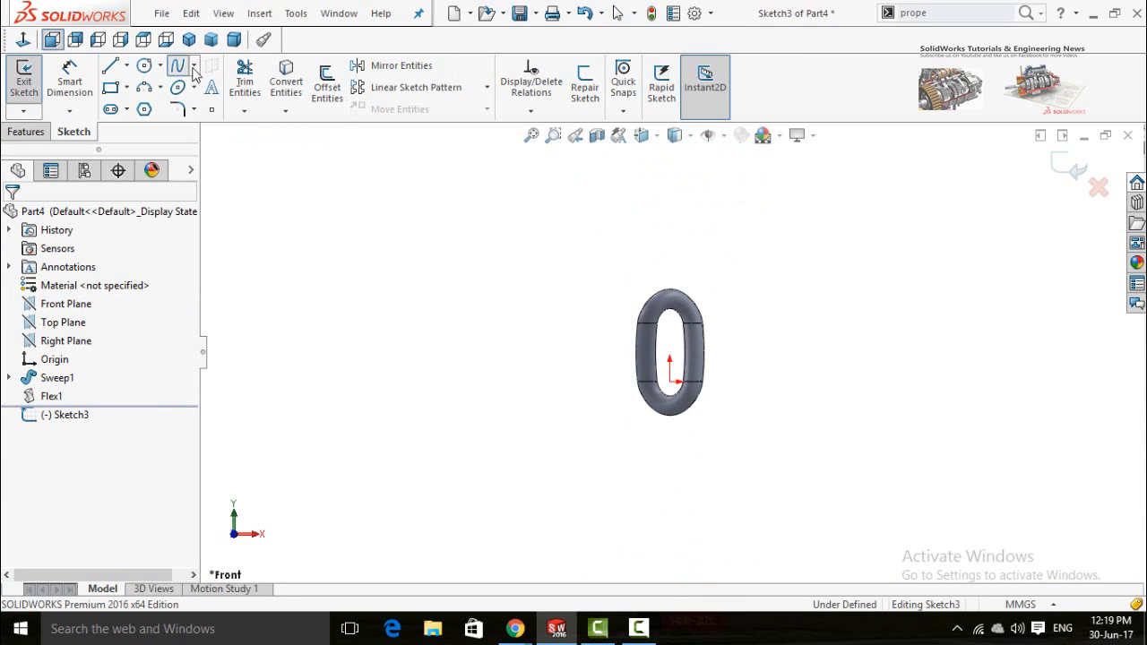
click(671, 328)
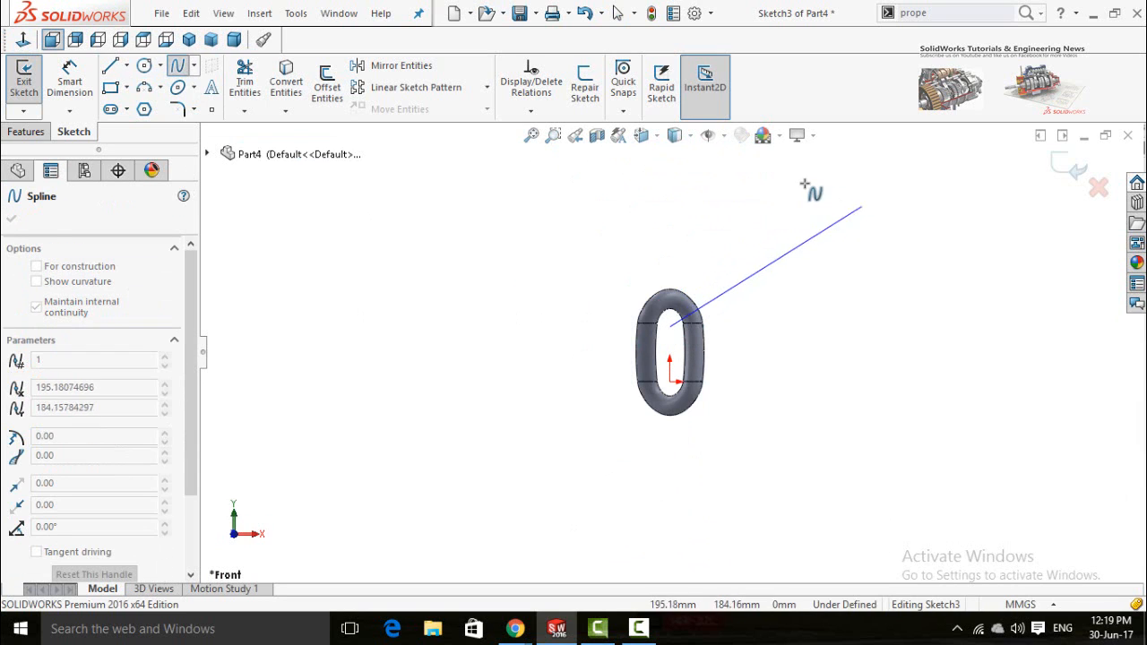
scroll(738, 254, up, 5)
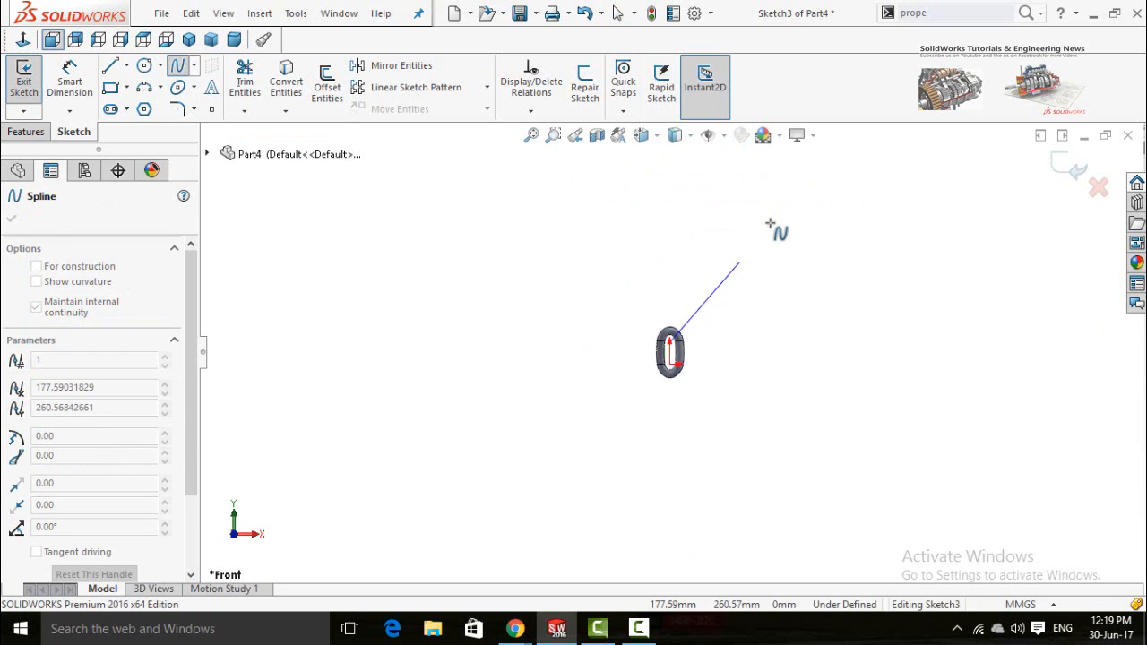
click(742, 276)
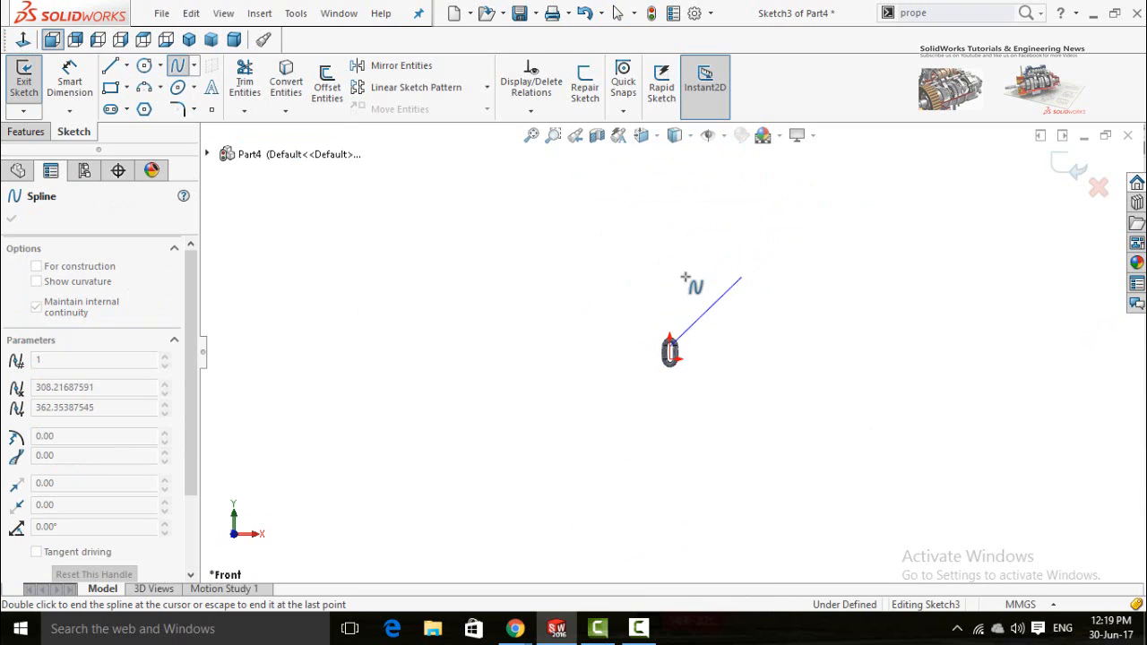
click(800, 308)
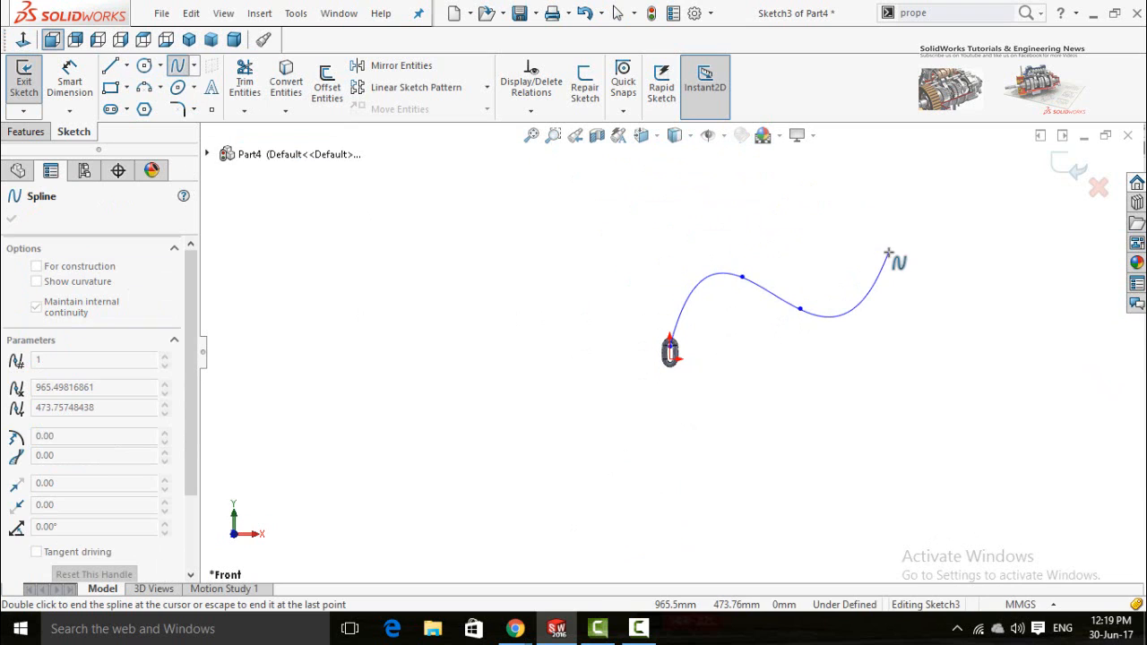
click(900, 261)
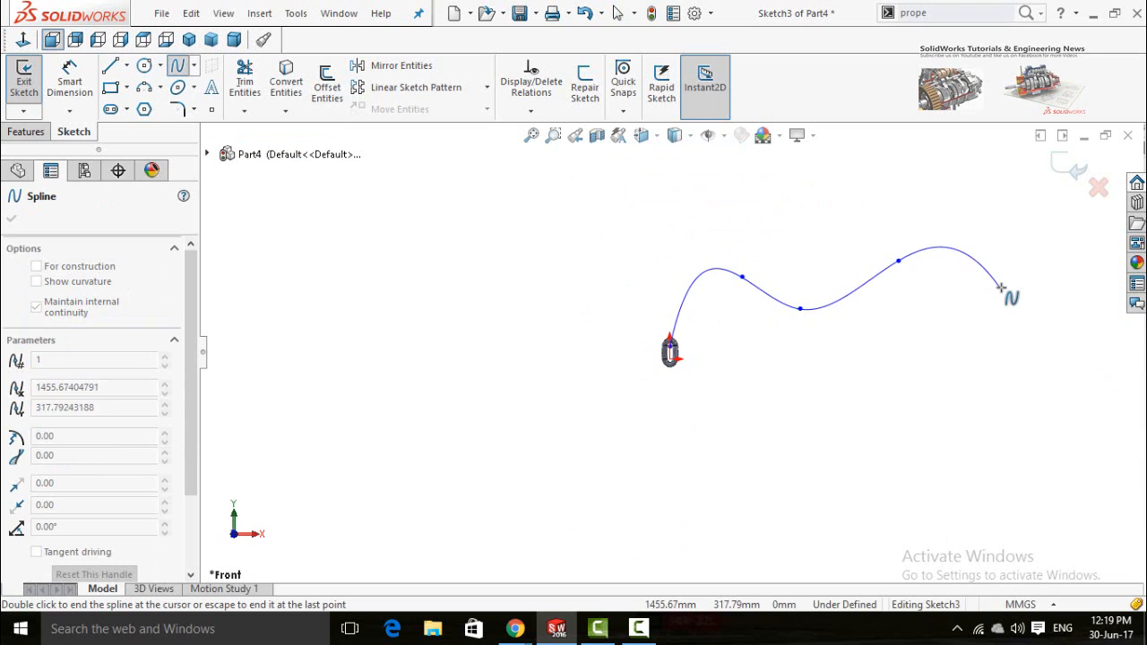
key(z)
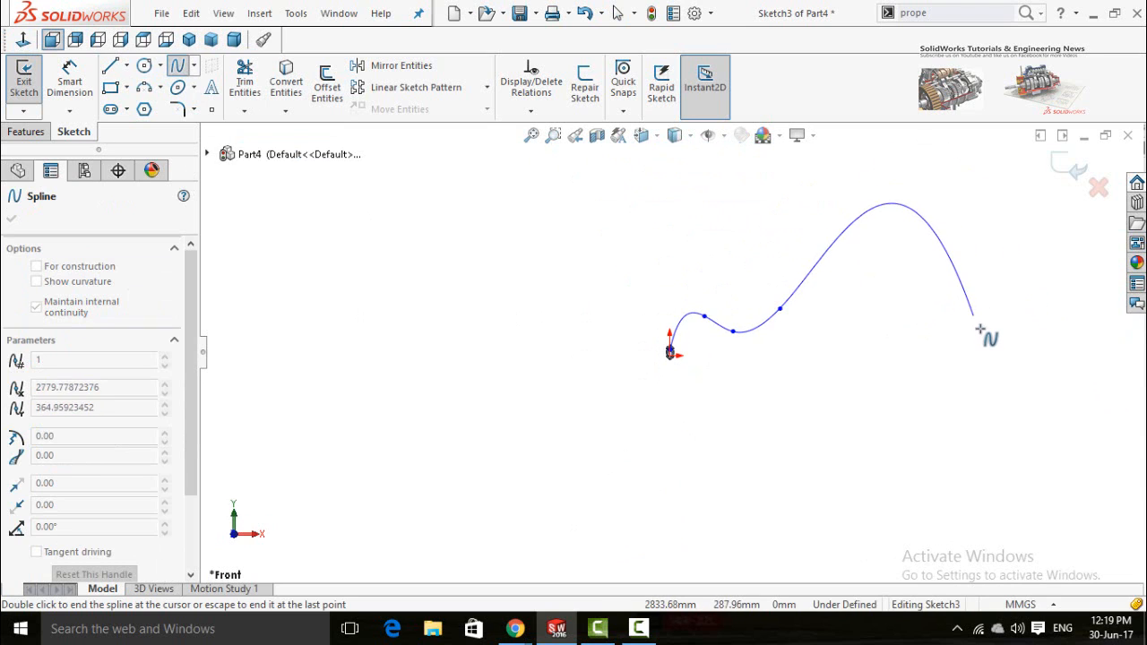
click(885, 309)
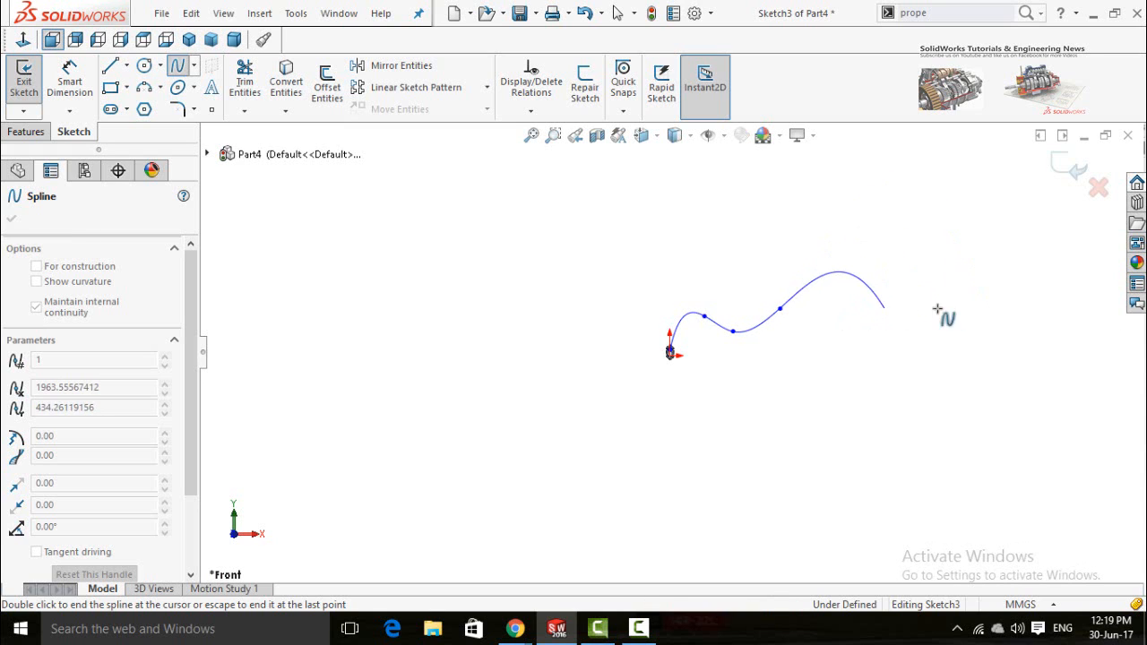
click(1003, 292)
key(Escape)
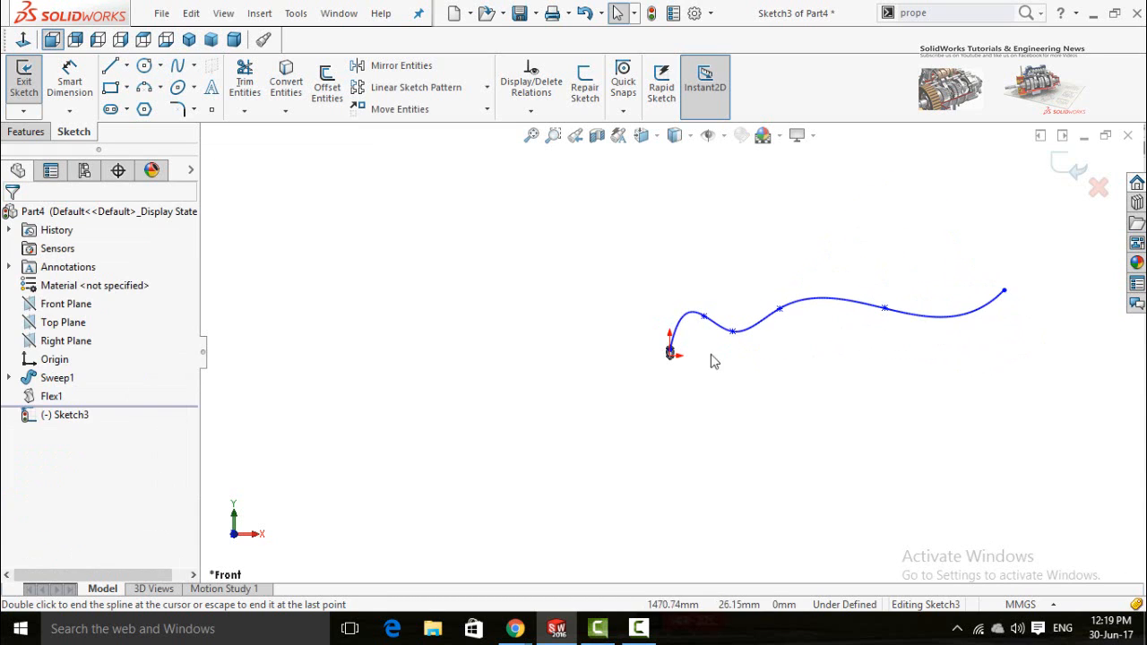
Shift the spline's second point slightly back toward the link, and close the sketch.
scroll(687, 335, down, 9)
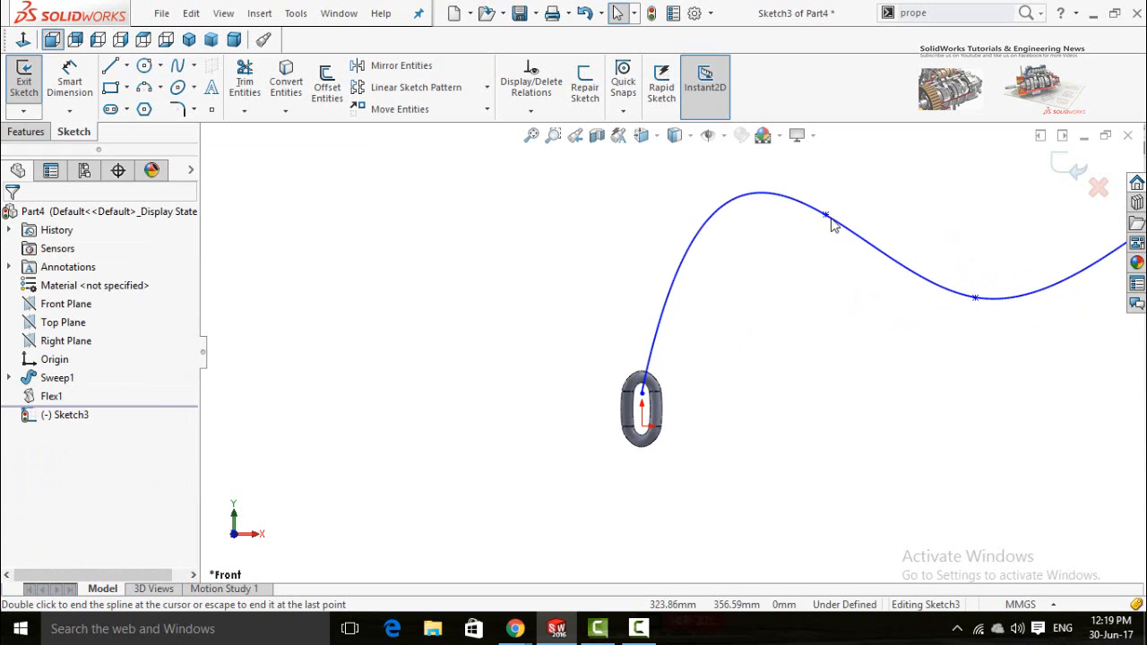
drag(827, 220, 782, 209)
click(756, 397)
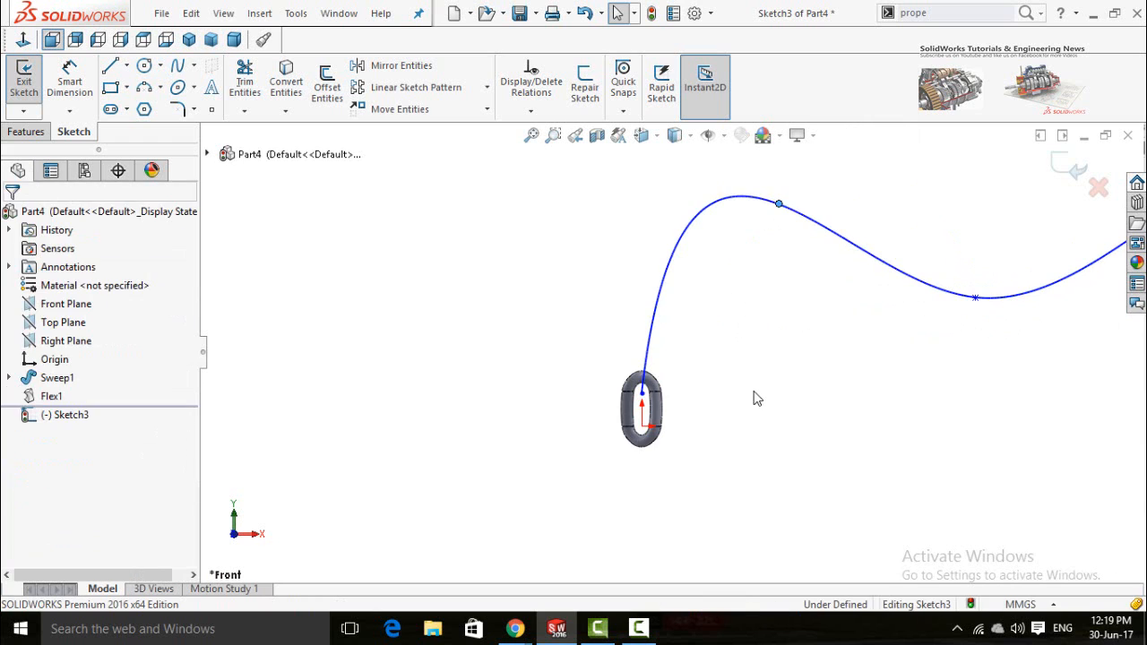
scroll(761, 394, up, 4)
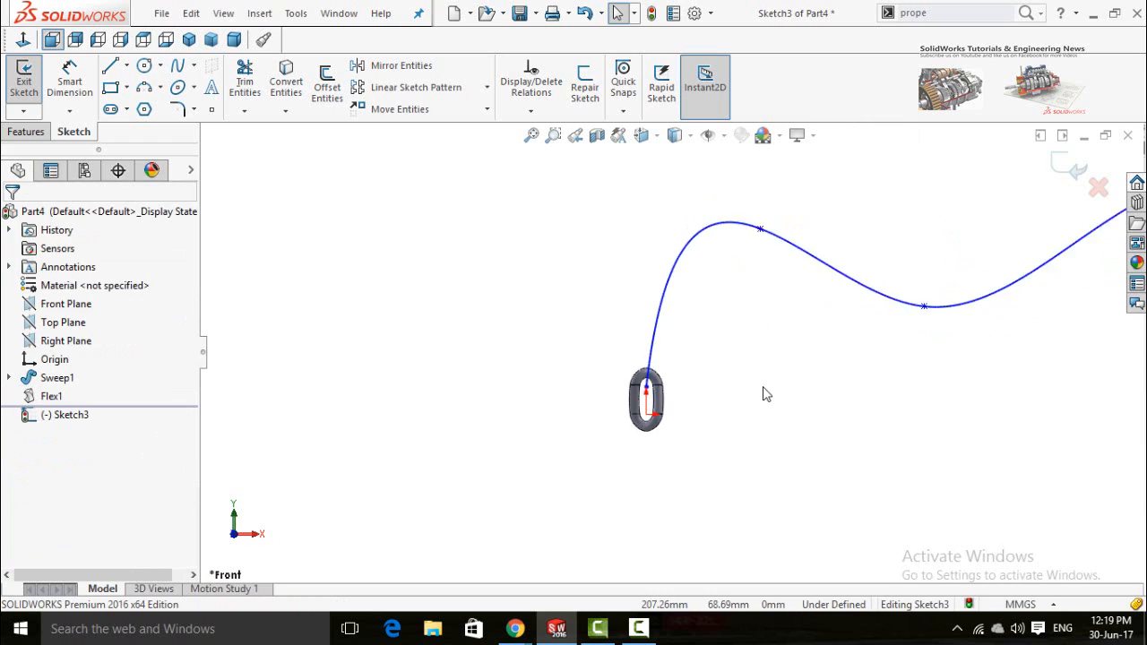
click(1069, 169)
click(688, 399)
scroll(689, 399, up, 3)
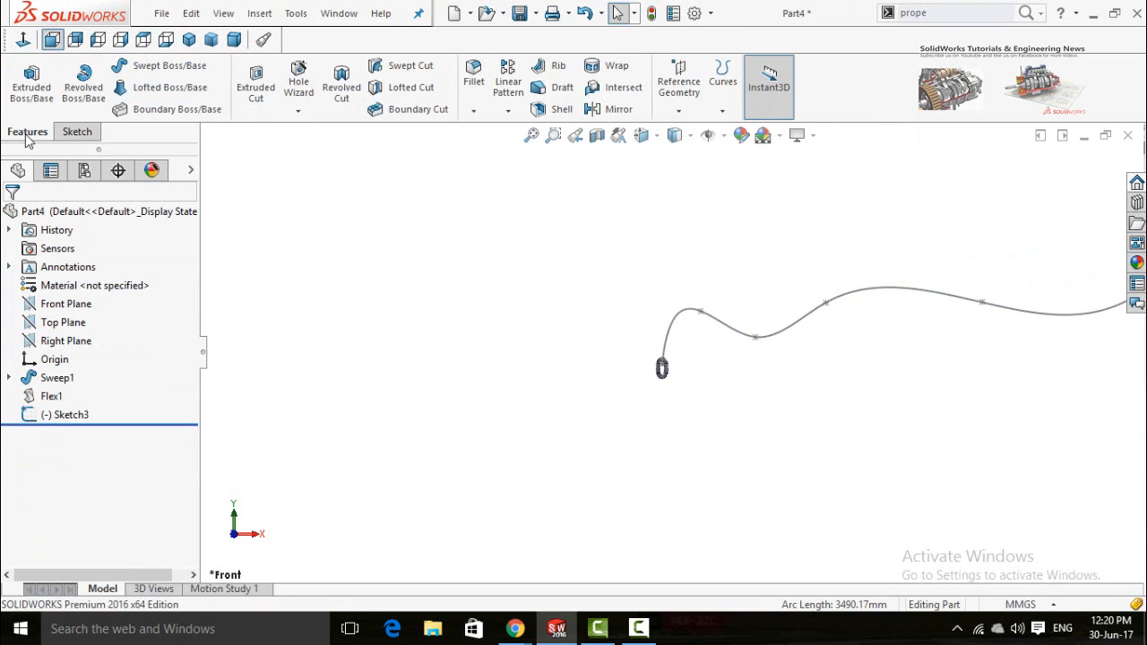
Start a Curve Driven Pattern with the sketched spline as the curve for Direction 1.
click(511, 113)
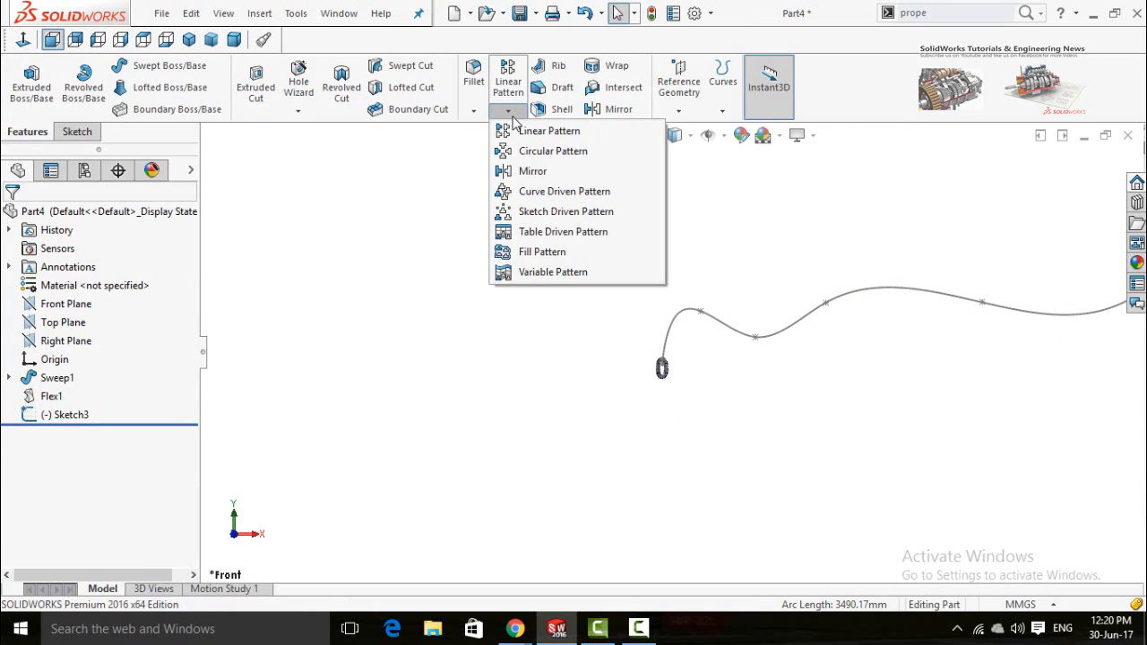
click(544, 198)
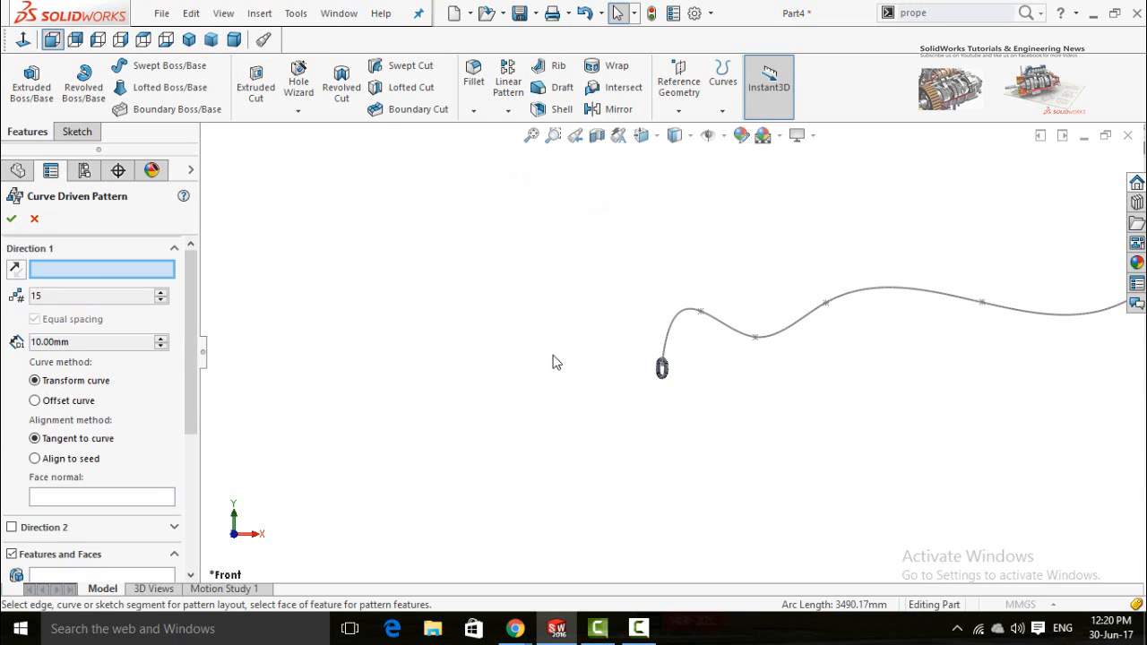
scroll(810, 338, down, 1)
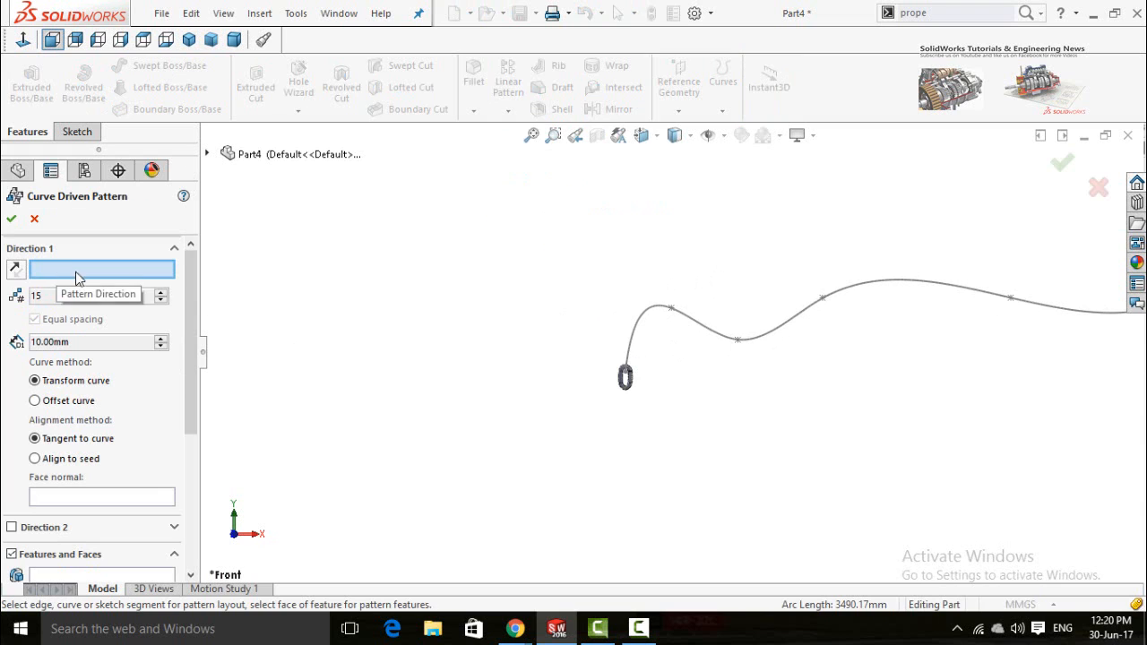
click(692, 324)
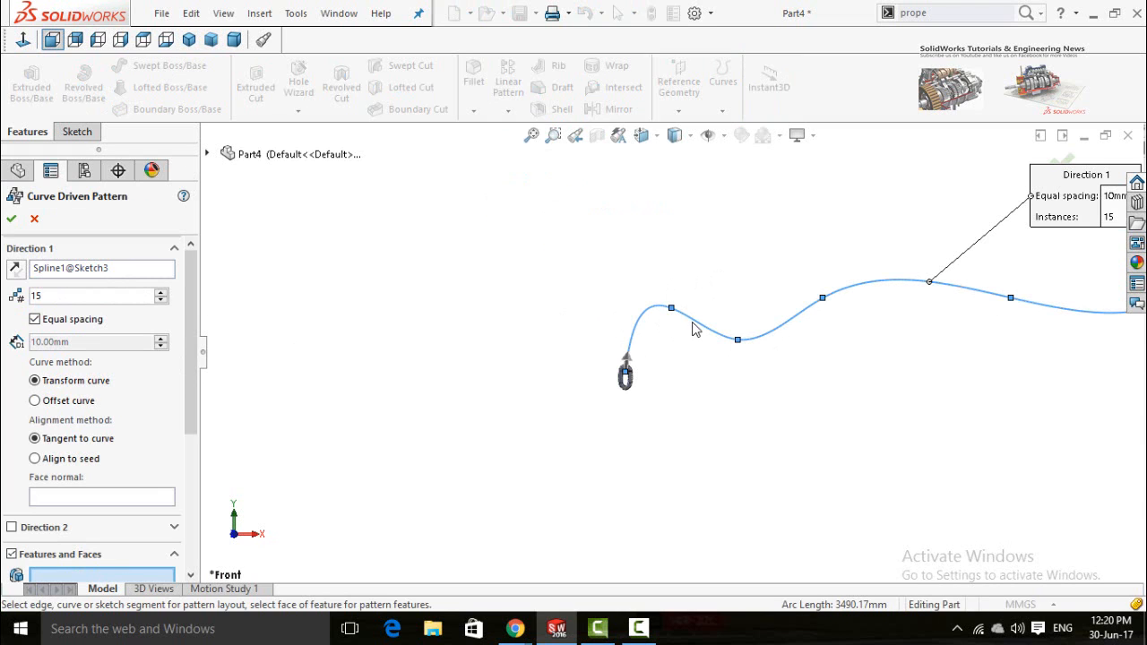
Switch the pattern to copy bodies and choose the twisted link as the body to pattern.
scroll(179, 413, down, 5)
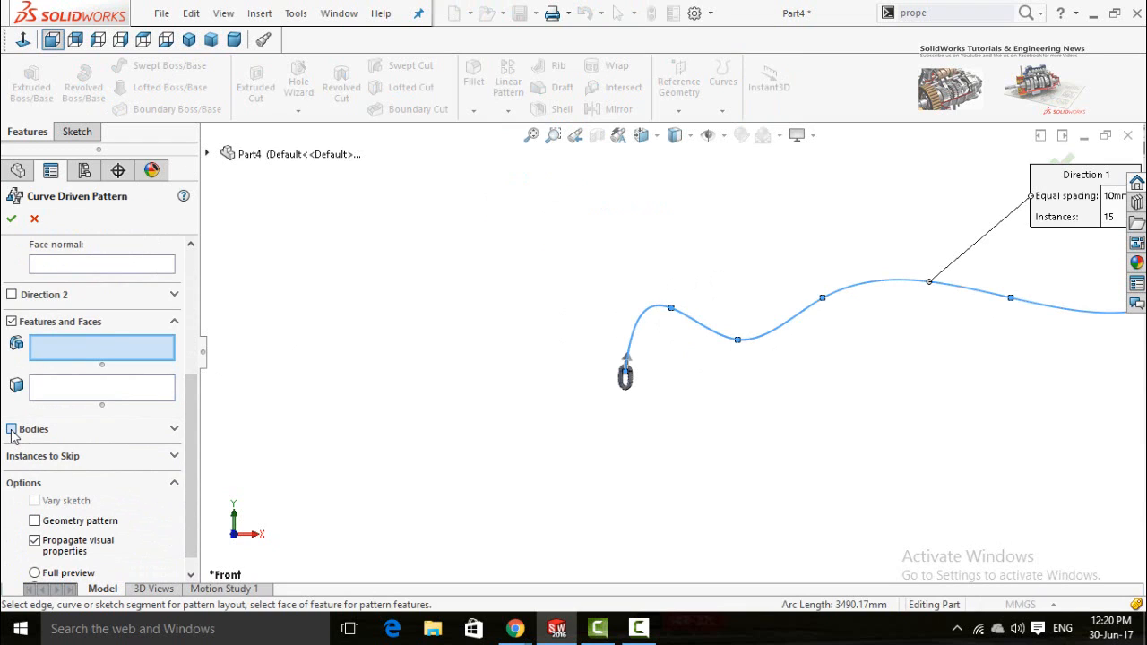
click(11, 430)
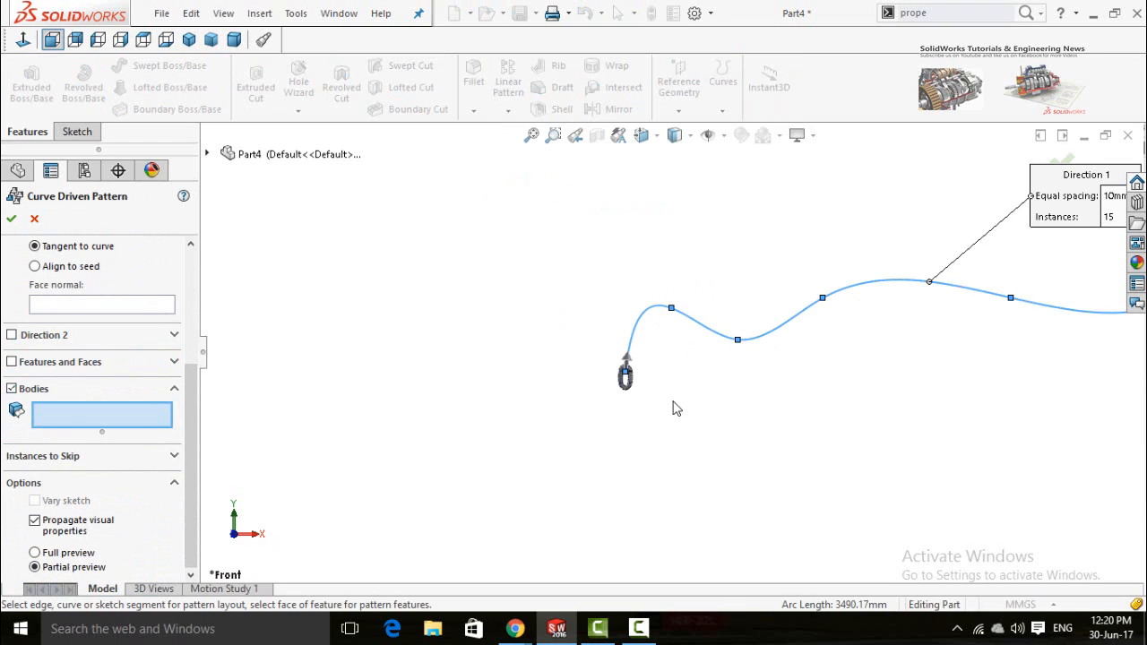
scroll(628, 379, down, 5)
click(619, 356)
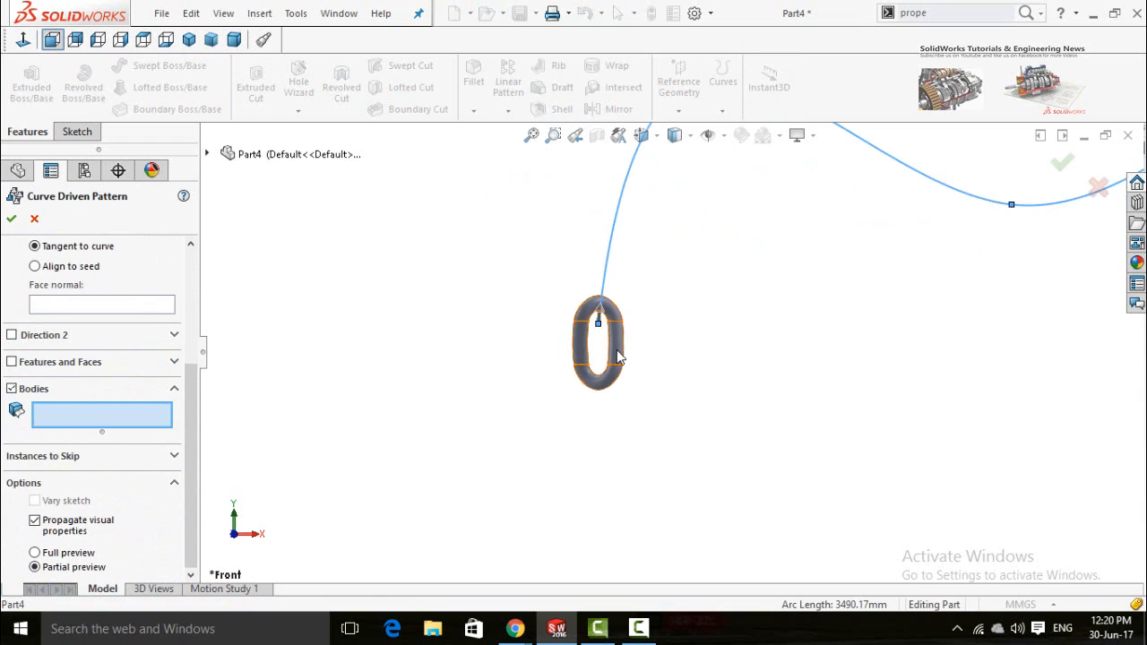
scroll(672, 384, up, 4)
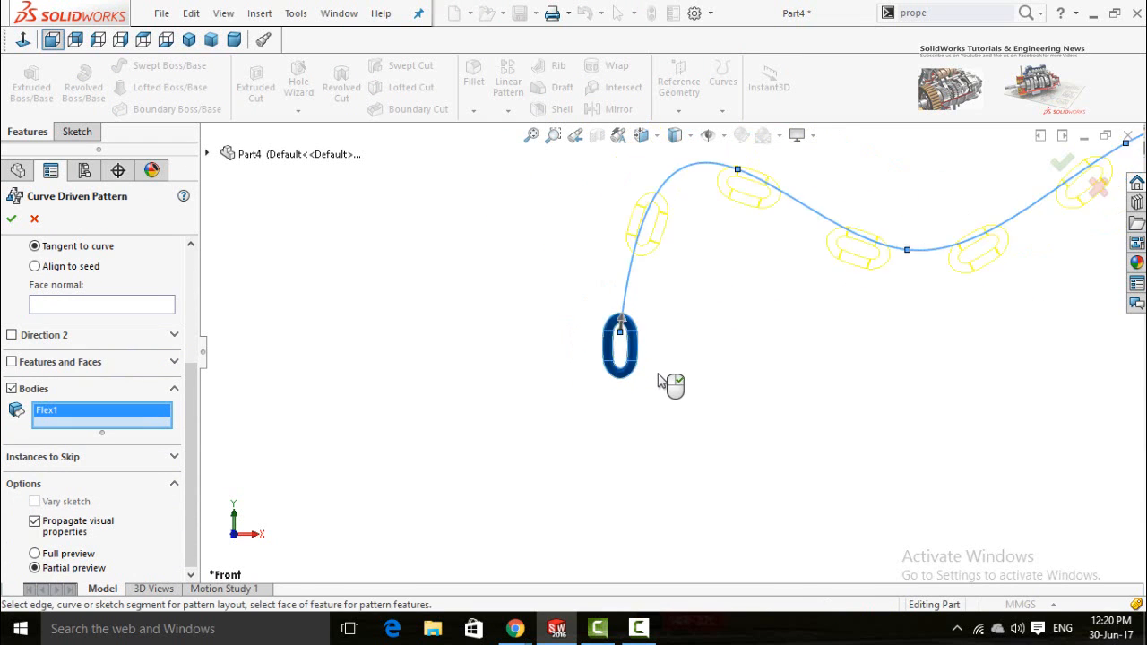
Try 25 instances for Direction 1 of the curve driven pattern.
scroll(192, 280, up, 5)
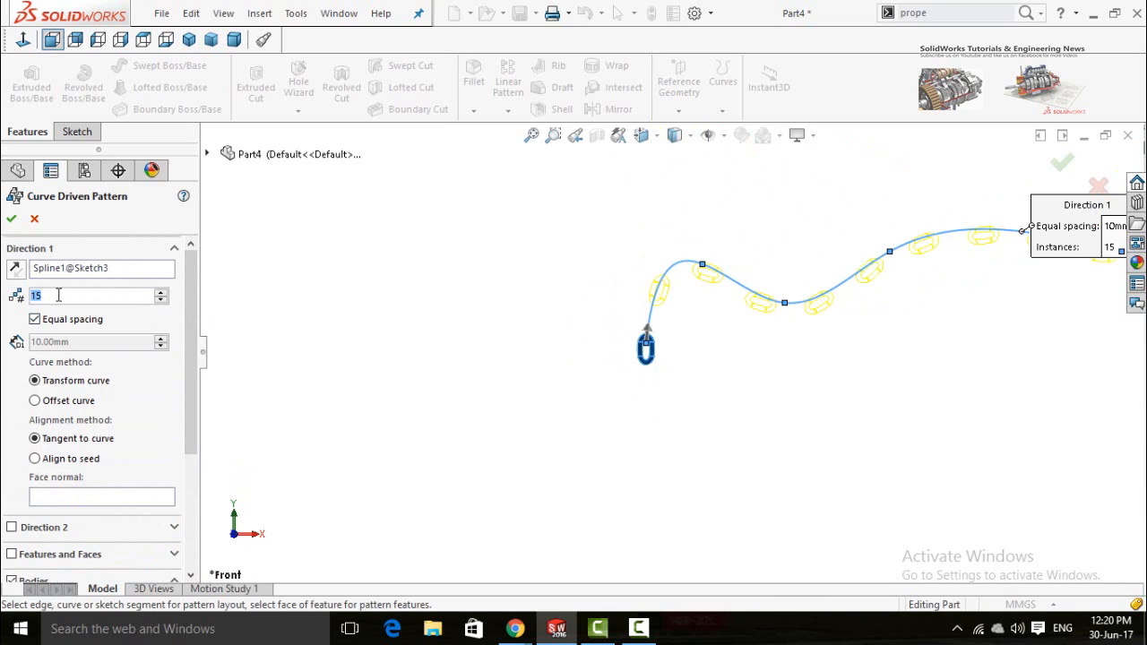
text(25)
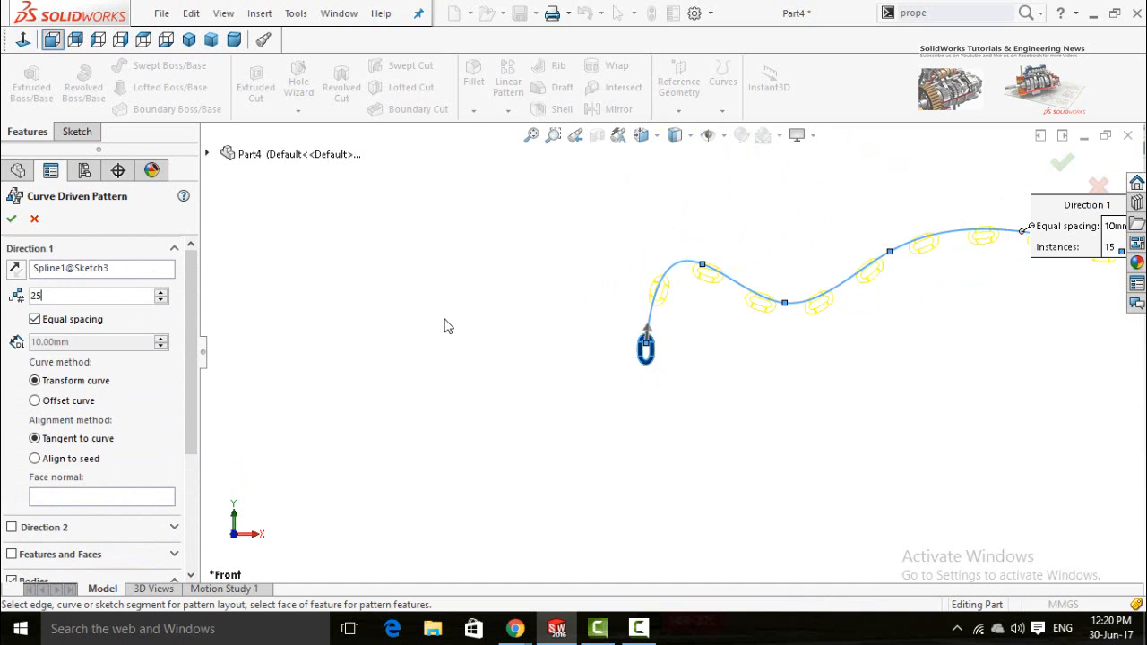
scroll(731, 322, down, 5)
scroll(712, 324, down, 2)
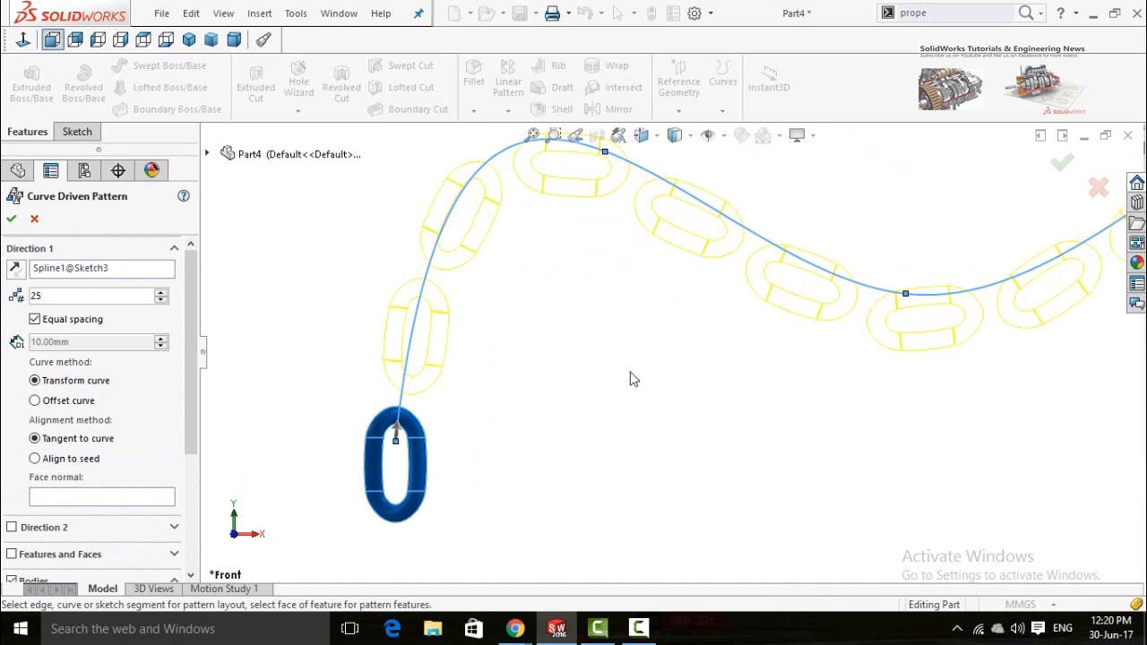
scroll(462, 462, down, 2)
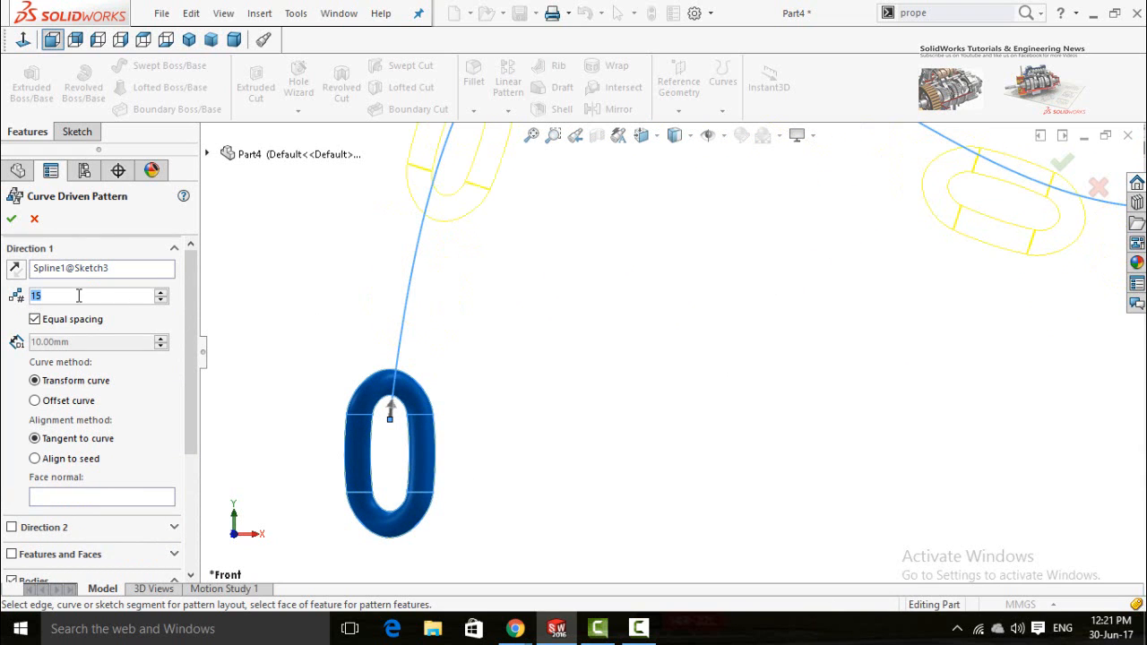
Set Direction 1 to 45 equally spaced instances of the link along the spline and complete the curve driven pattern.
text(45)
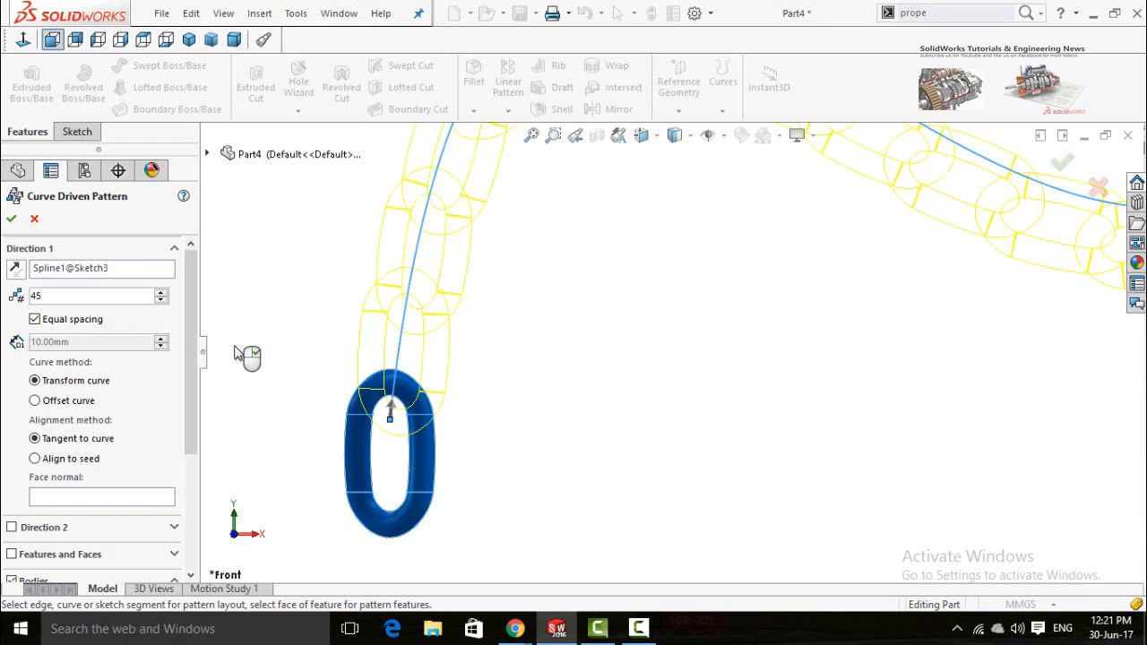
text(f)
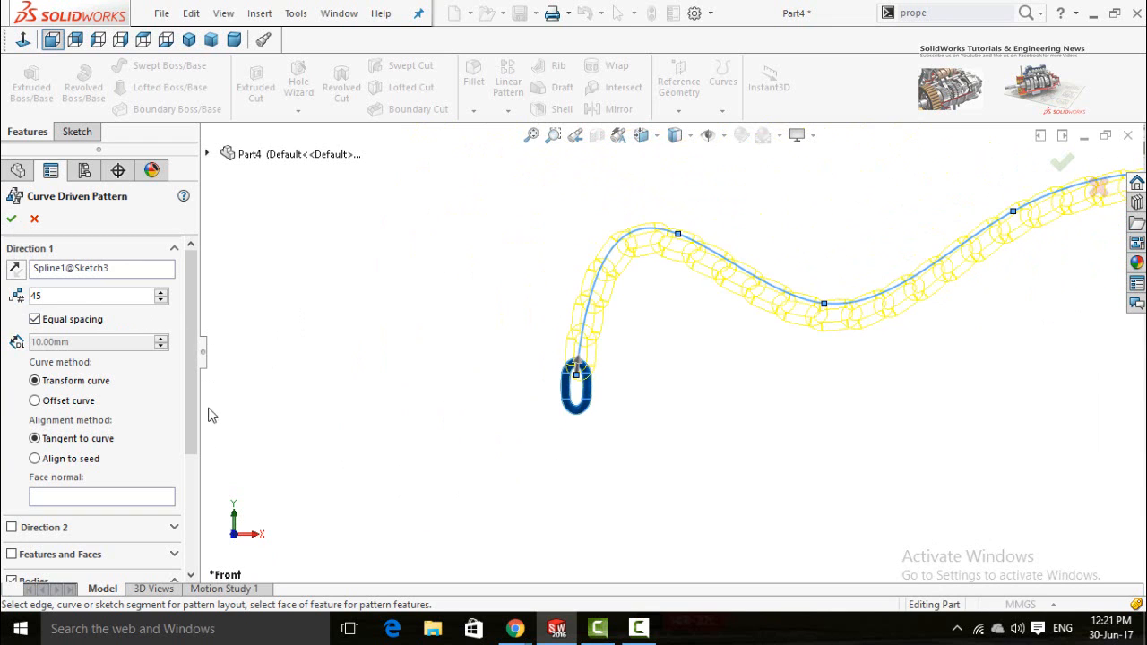
click(10, 219)
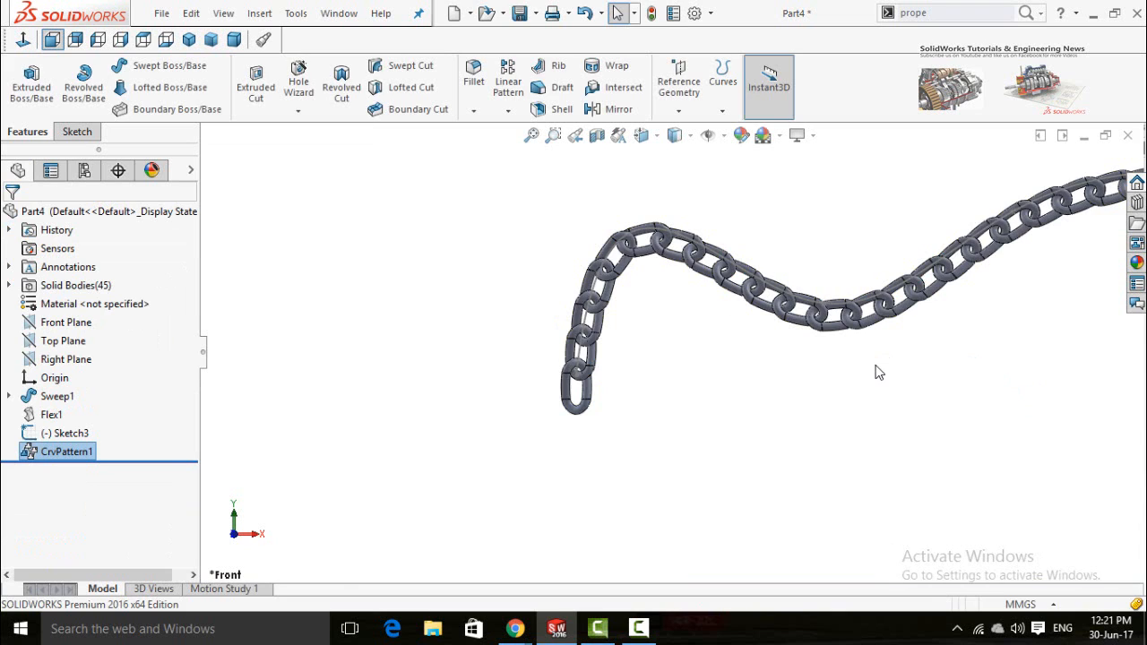
Examine the patterned chain along its whole length and up close, highlighting the links made by the curve pattern.
scroll(880, 373, up, 4)
scroll(959, 337, up, 3)
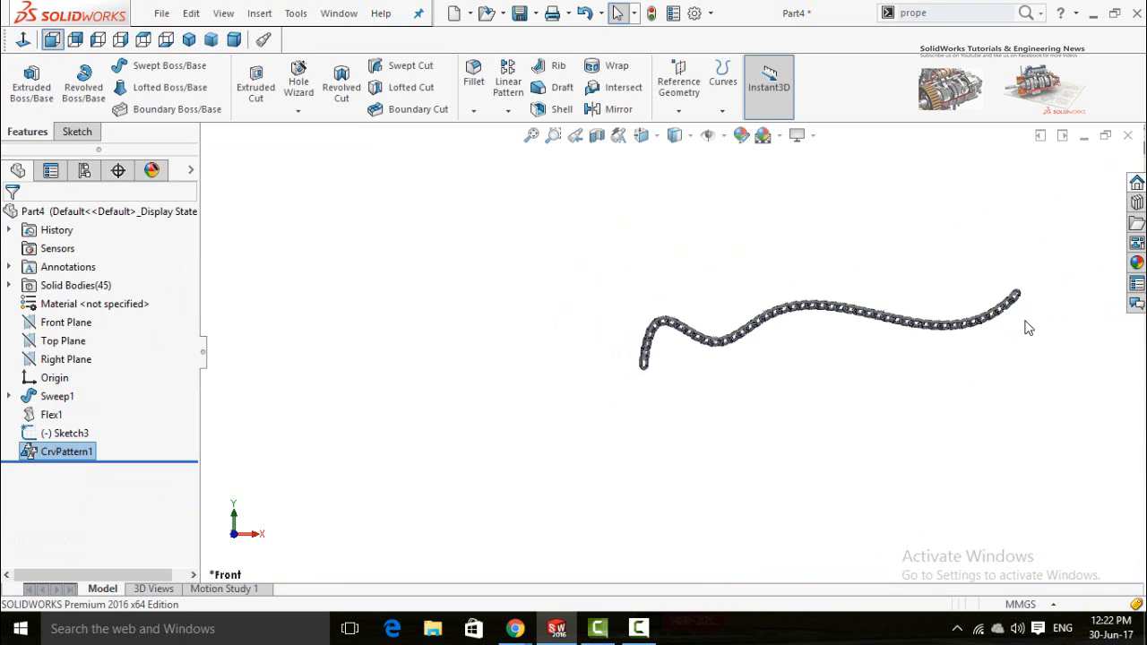
scroll(897, 320, down, 3)
scroll(538, 341, down, 1)
scroll(430, 348, down, 5)
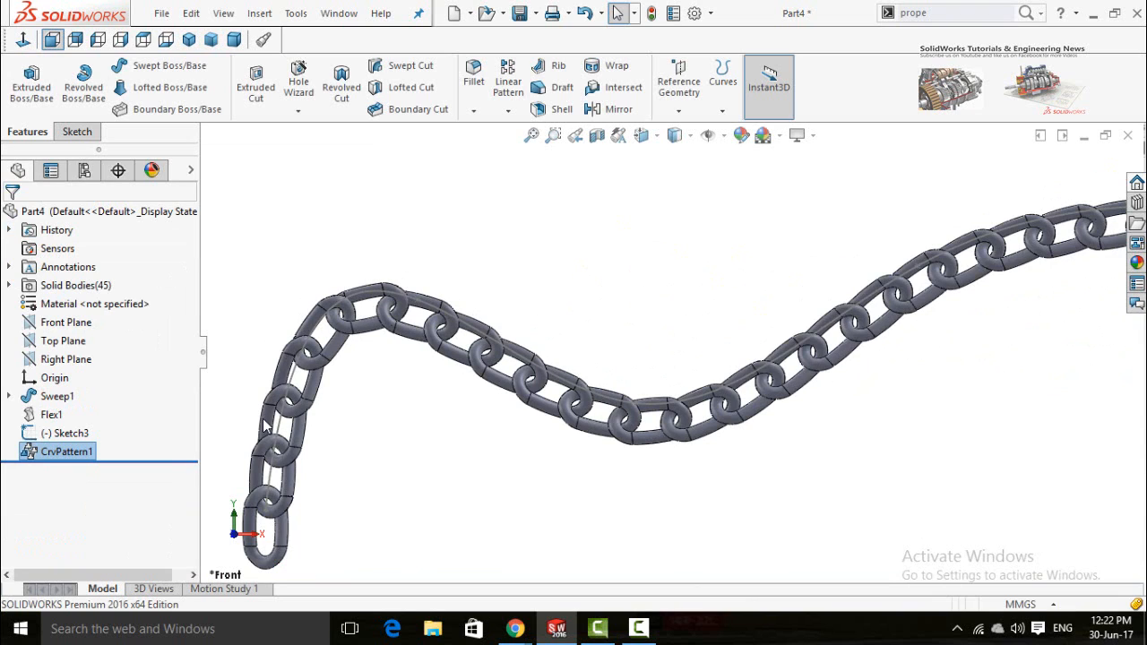
click(30, 453)
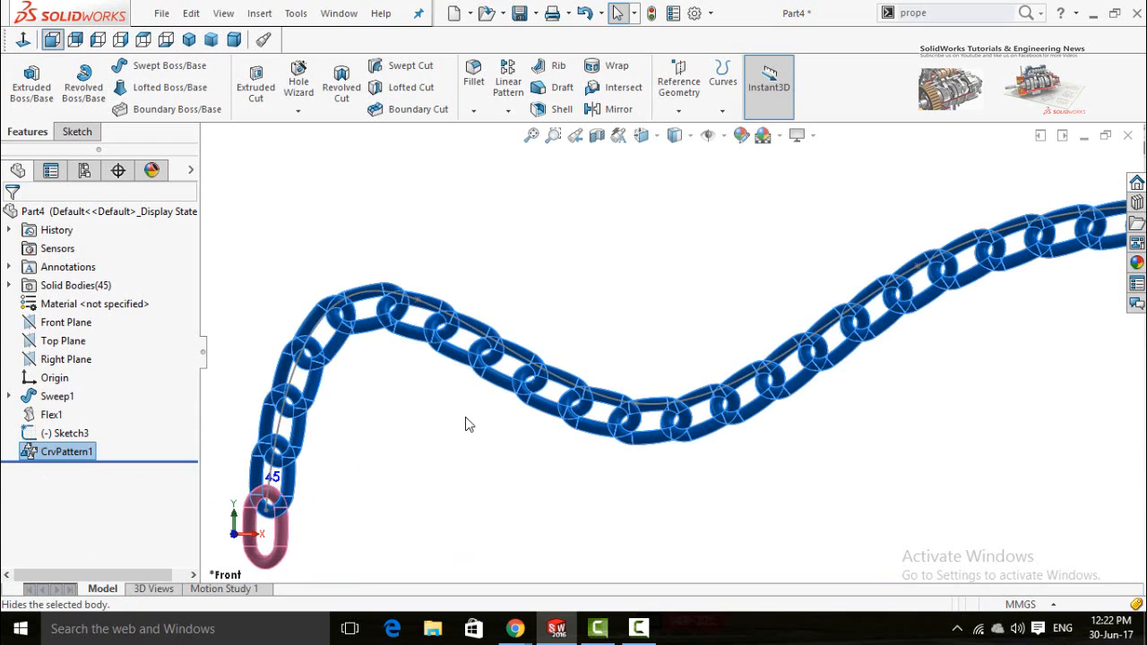
click(437, 410)
scroll(440, 412, down, 5)
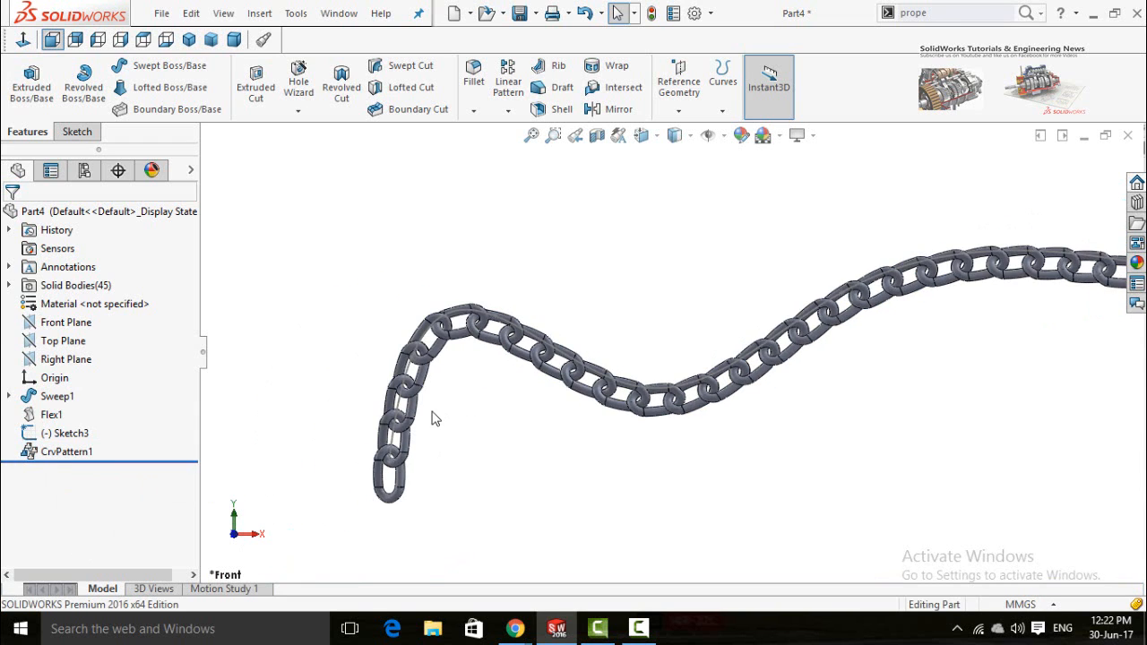
Hide the spline sketch that runs through the chain links.
double_click(428, 388)
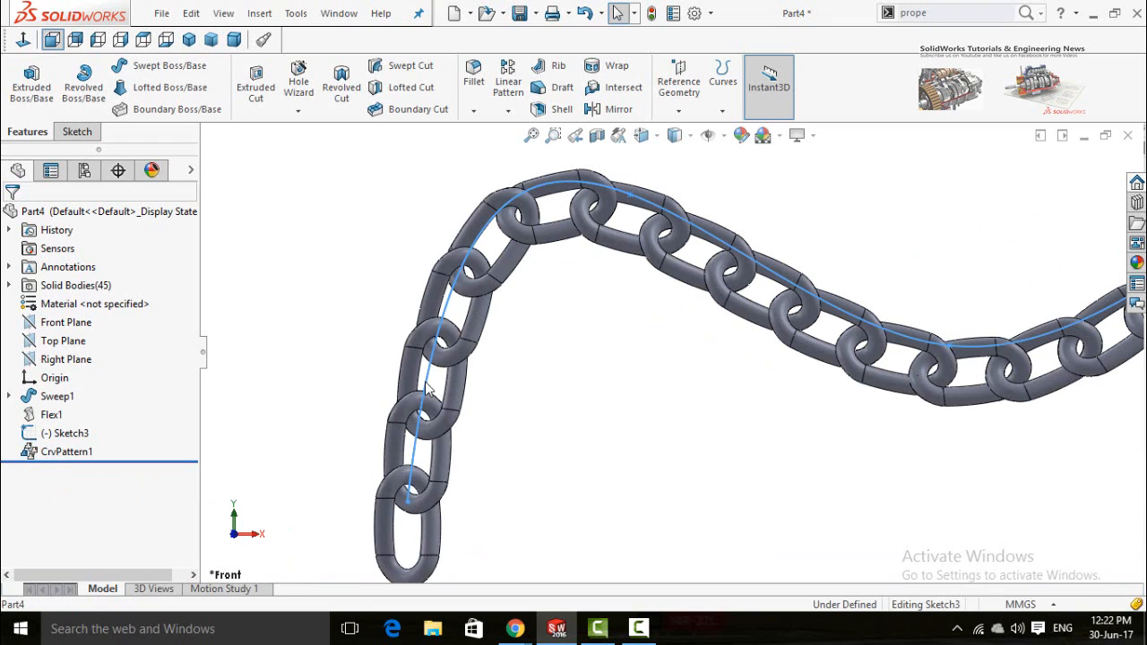
click(427, 388)
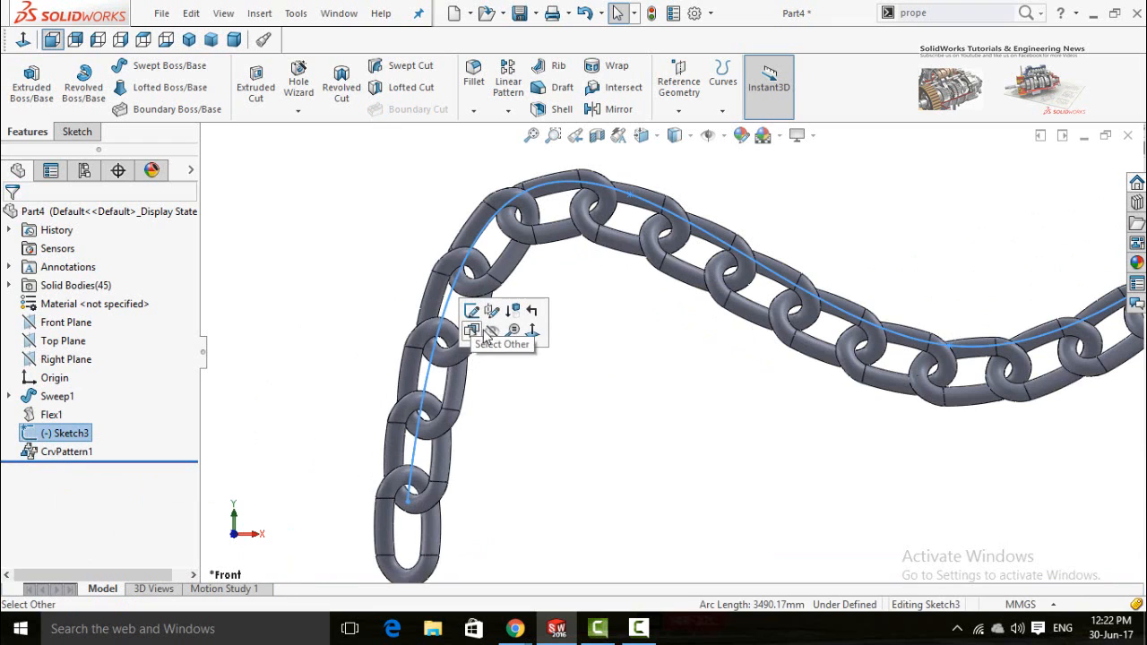
click(567, 405)
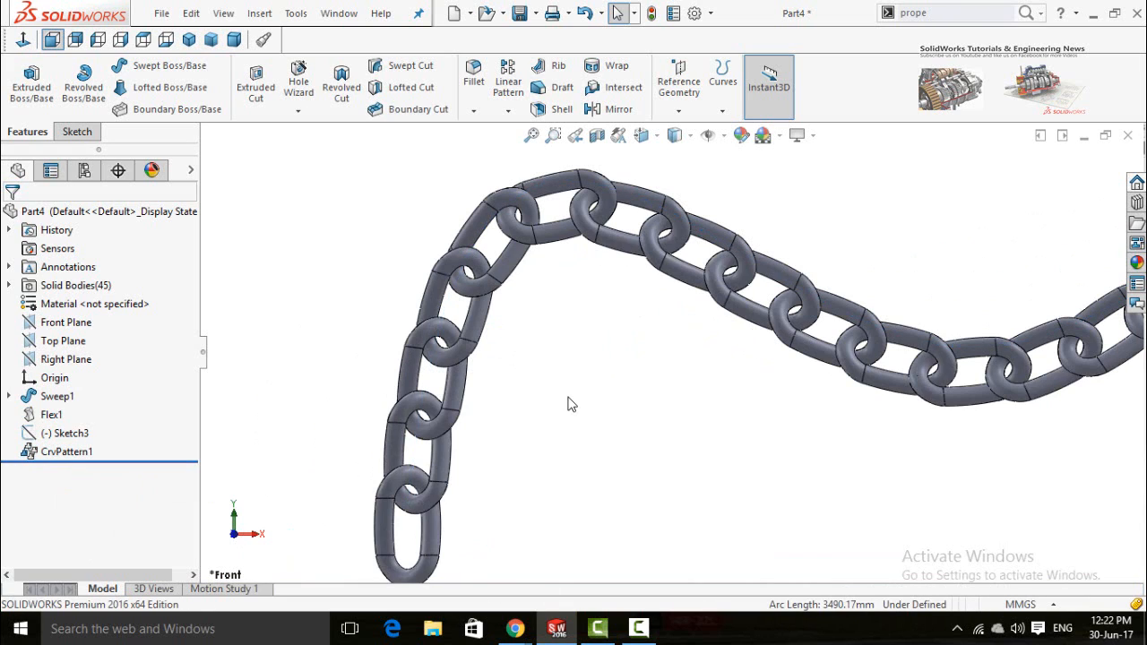